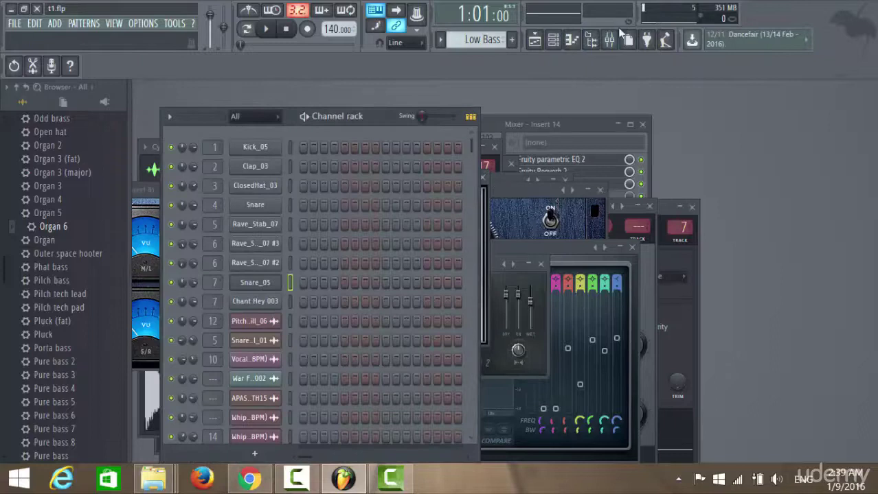
Show the playlist at full size and play the song with the mixer open, stopping playback at the end.
left_click(535, 40)
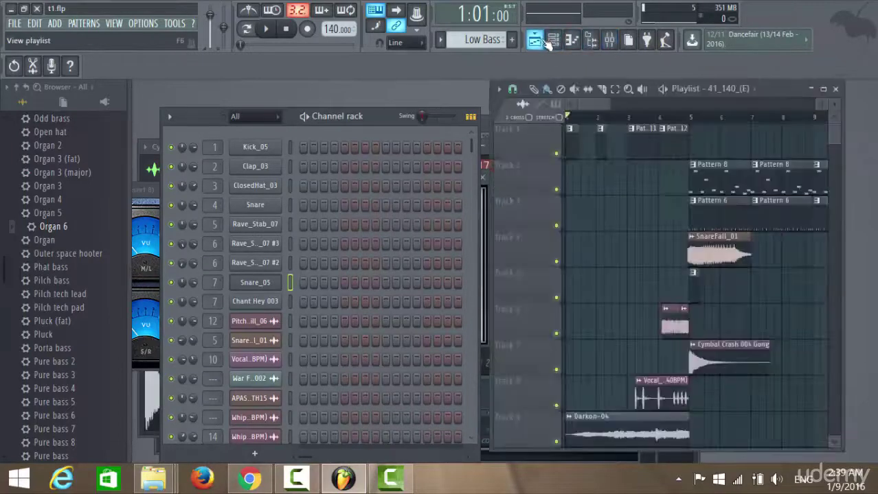
left_click(823, 90)
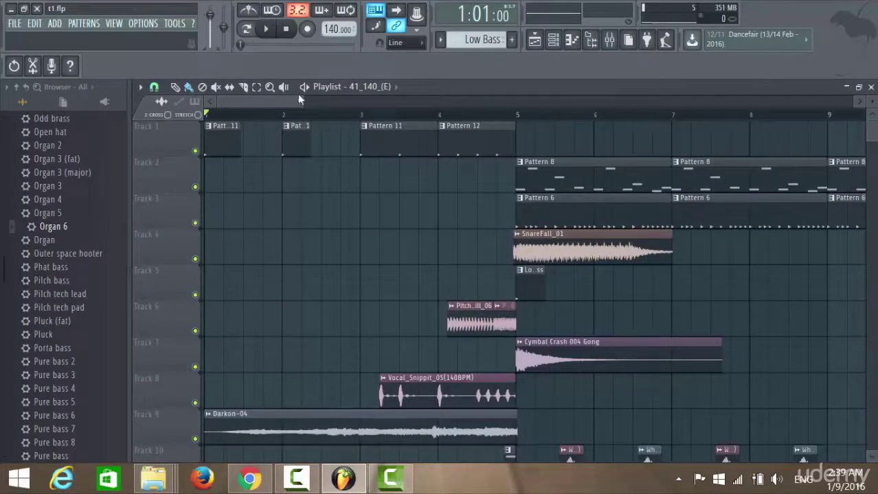
left_click(265, 28)
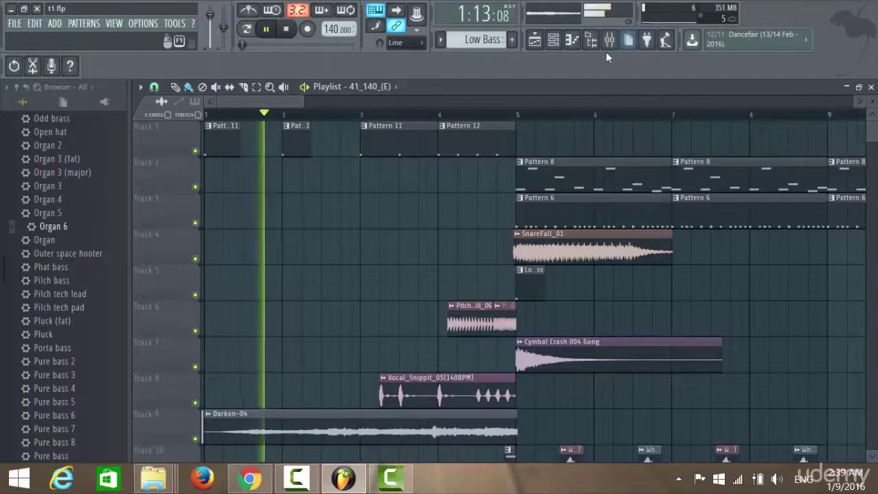
left_click(615, 43)
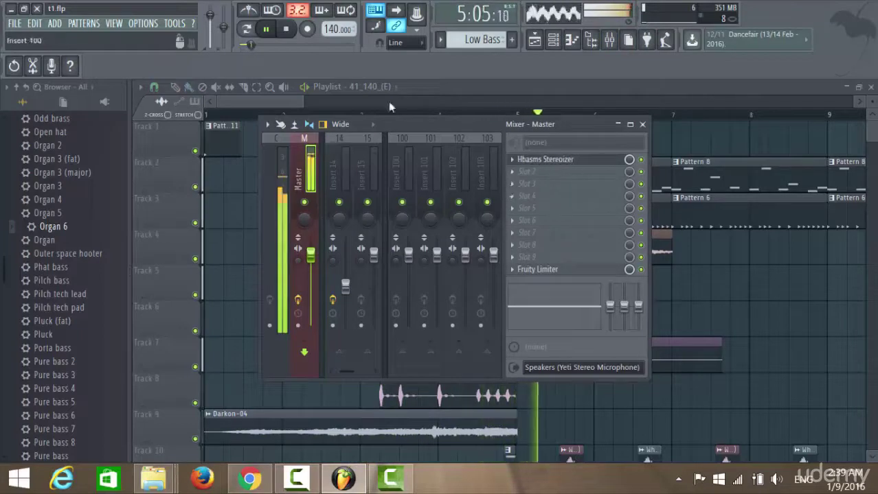
left_click(287, 29)
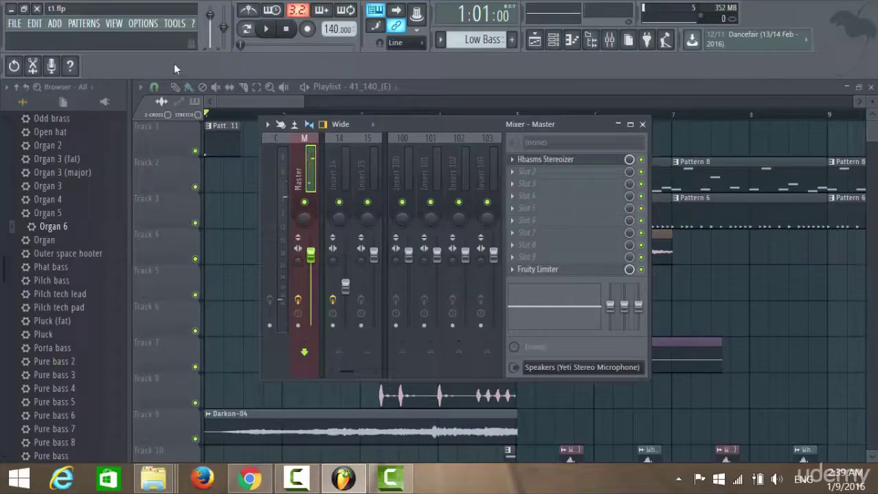
Play the song again, jump ahead to a later section to listen to it, and stop playback.
left_click(270, 30)
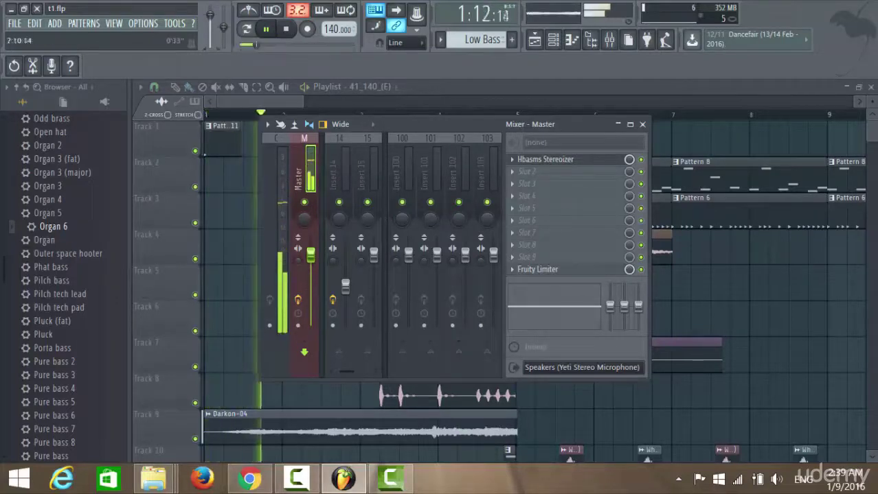
left_click(270, 44)
left_click(262, 44)
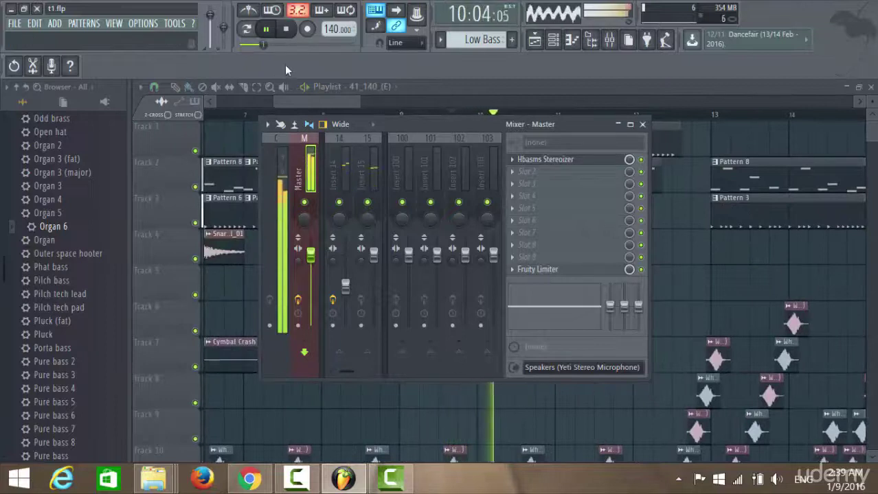
left_click(285, 30)
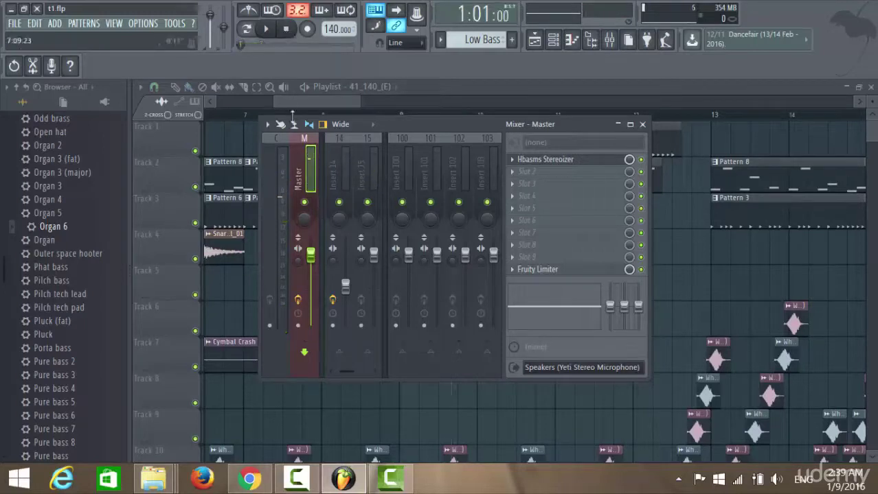
Replace Hbasms Stereoizer in the Master track's first effect slot with SHEPPi Free Spatial Enhancer.
left_click(513, 162)
mouse_move(527, 178)
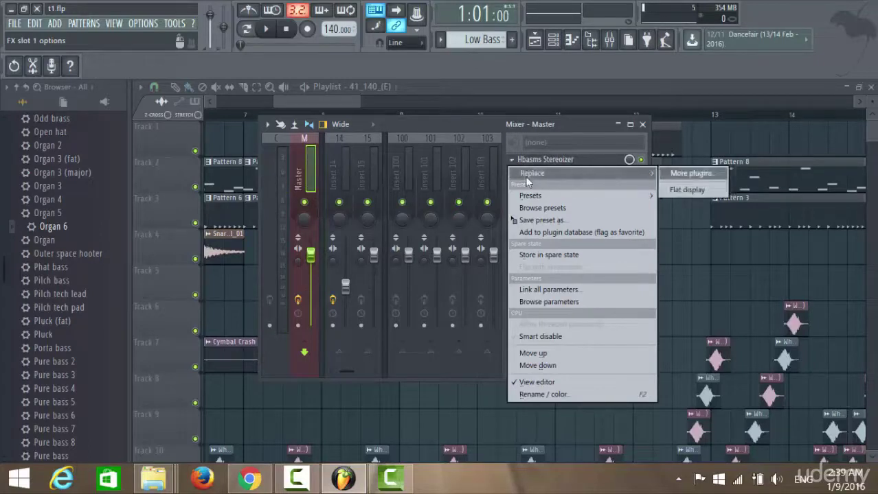
left_click(697, 177)
left_click_drag(590, 71, 578, 334)
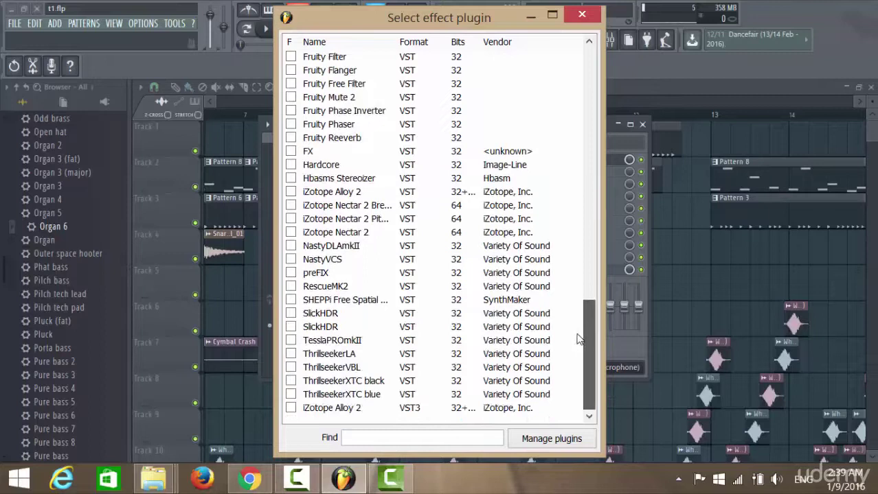
double_click(344, 300)
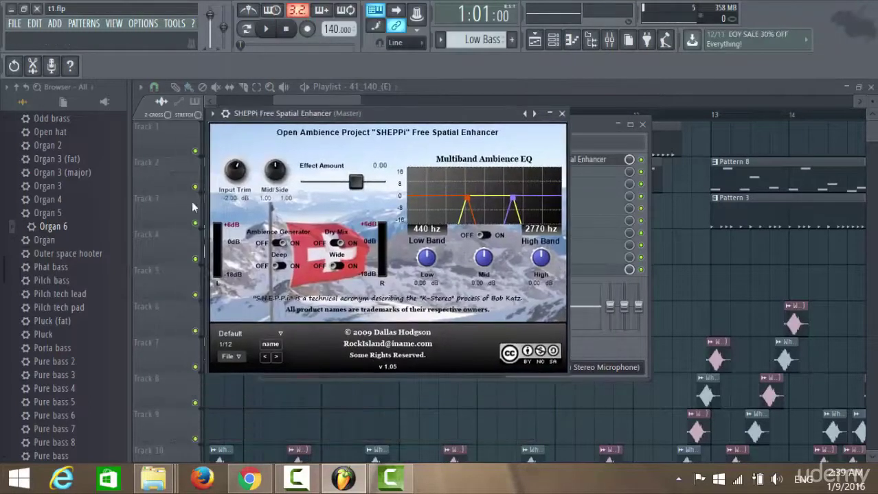
Load the RTB Ambi Clarifi preset in SHEPPi Free Spatial Enhancer and audition it on the song.
left_click(220, 115)
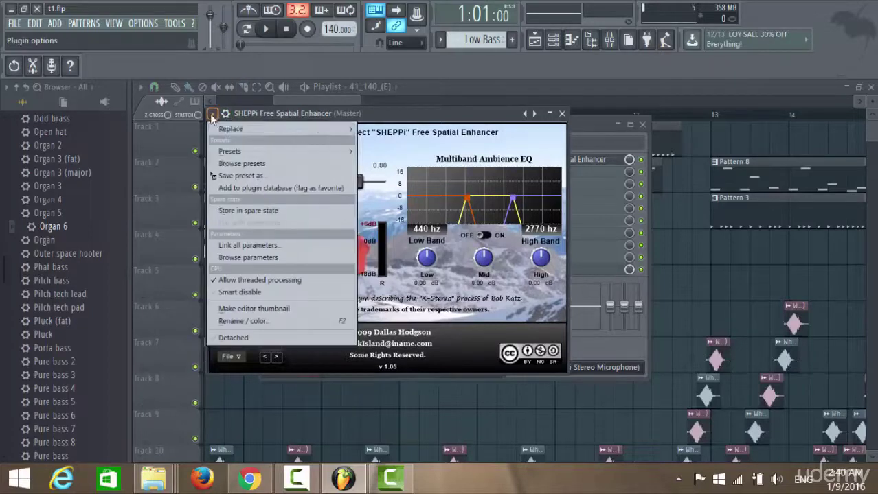
mouse_move(237, 153)
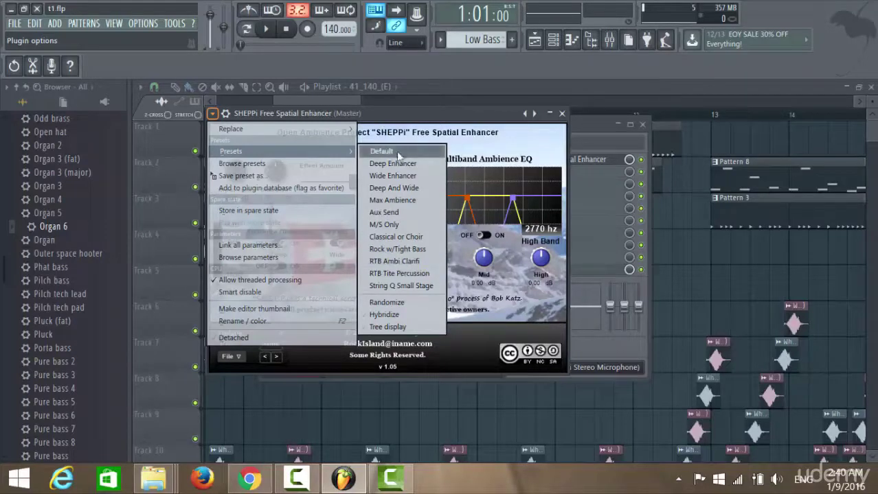
left_click(405, 261)
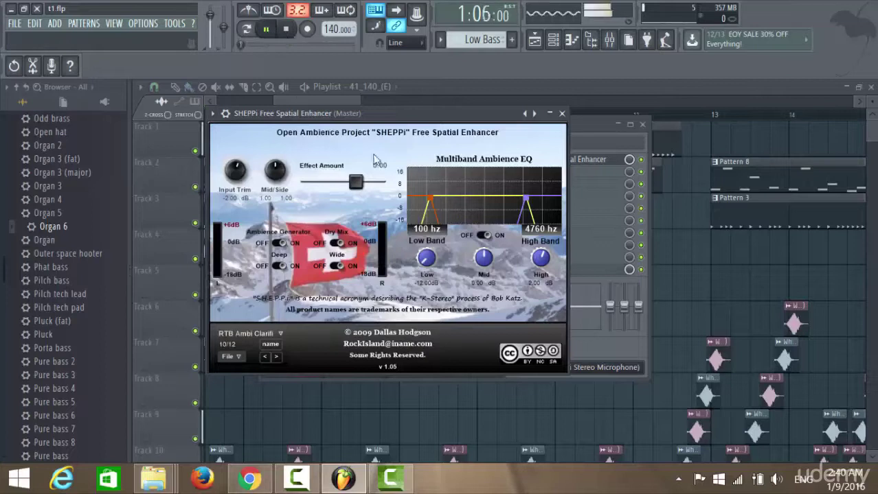
Try the spatial enhancer's Deep And Wide and Deep Enhancer presets while the song plays.
left_click(213, 113)
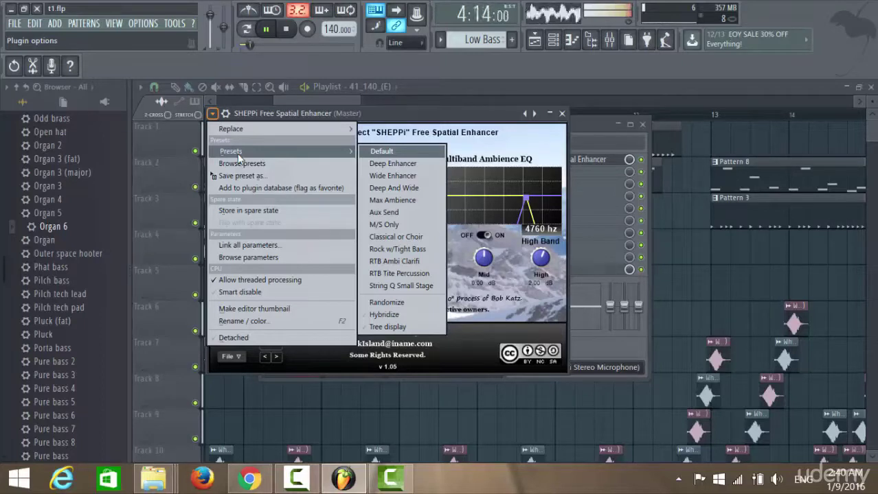
left_click(390, 187)
left_click(213, 114)
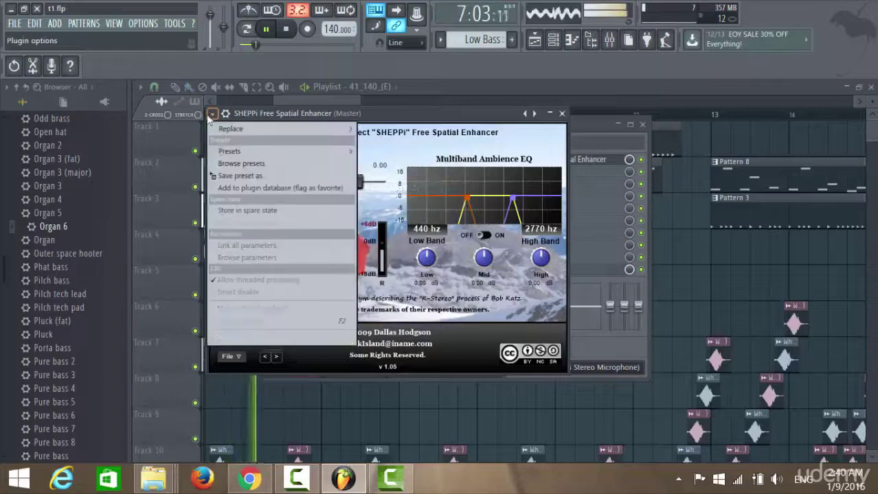
left_click(417, 165)
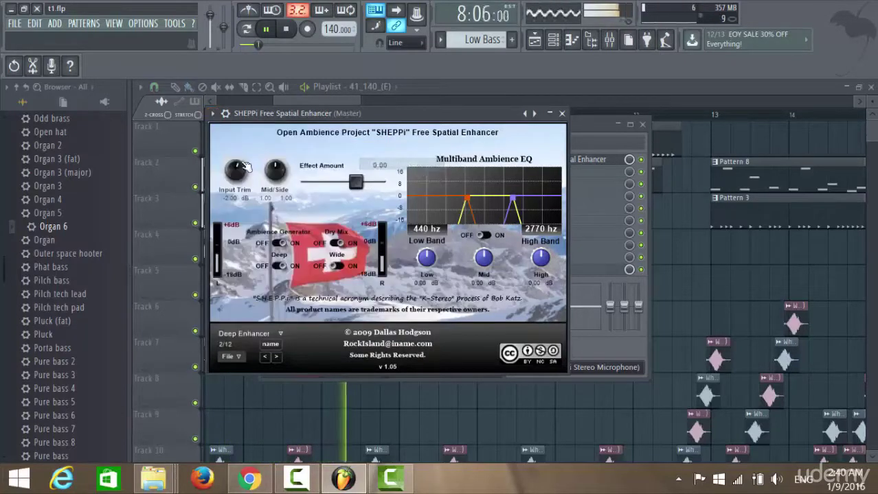
Try the enhancer's Rock w/Tight Bass and RTB Tite Percussion presets while the song plays.
left_click(213, 114)
mouse_move(253, 149)
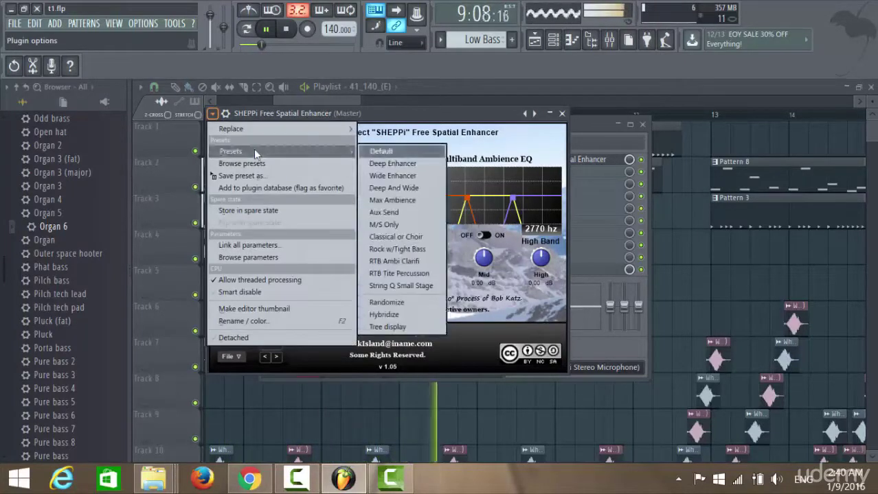
left_click(421, 248)
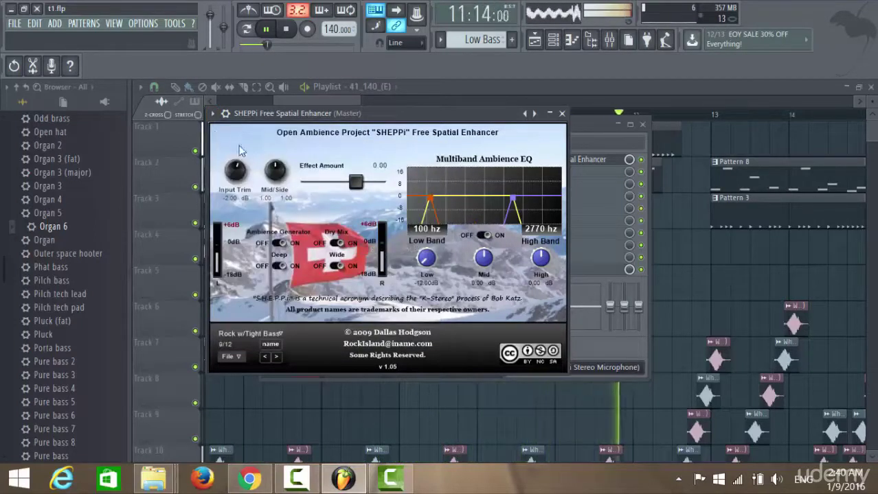
left_click(213, 114)
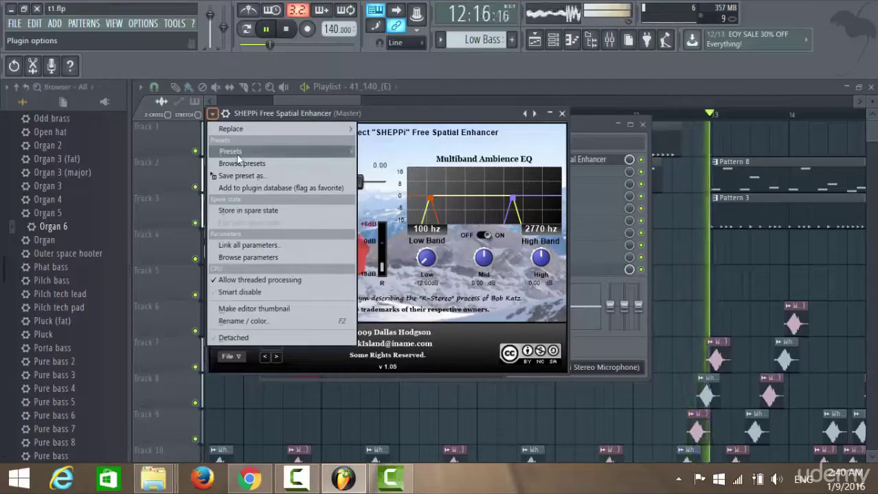
mouse_move(234, 151)
left_click(406, 274)
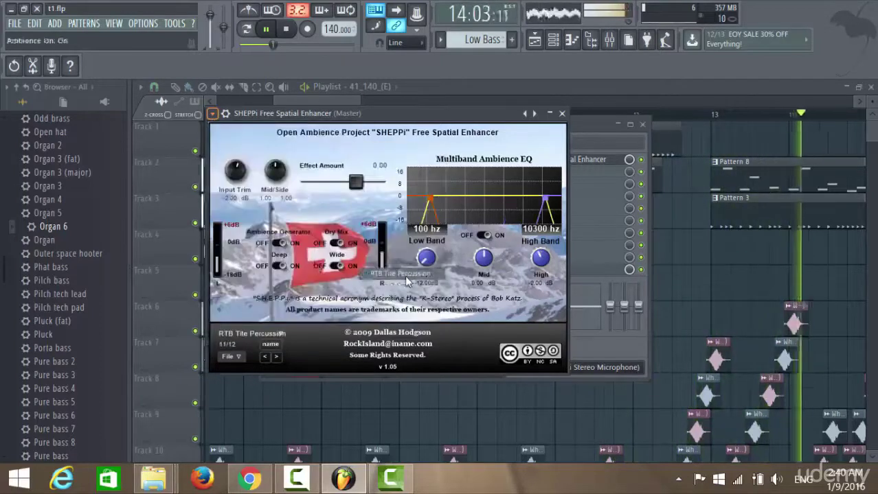
left_click(213, 114)
mouse_move(233, 151)
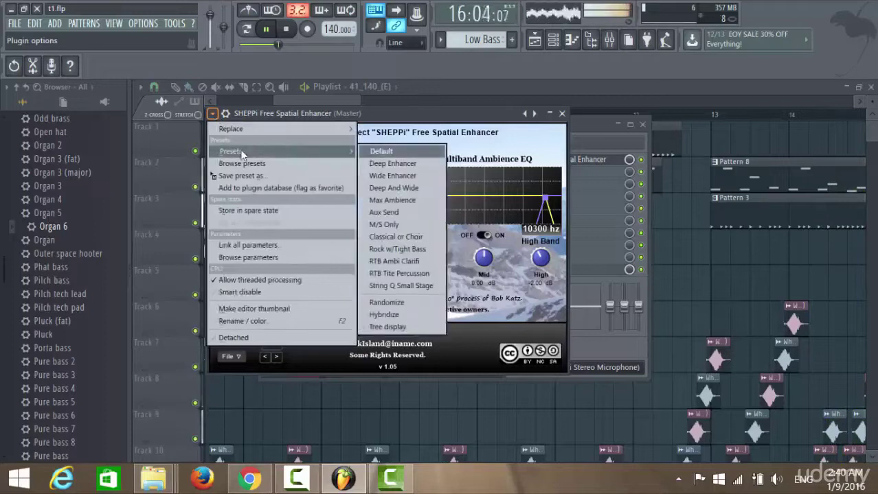
left_click(421, 122)
left_click(331, 101)
left_click_drag(317, 99, 410, 101)
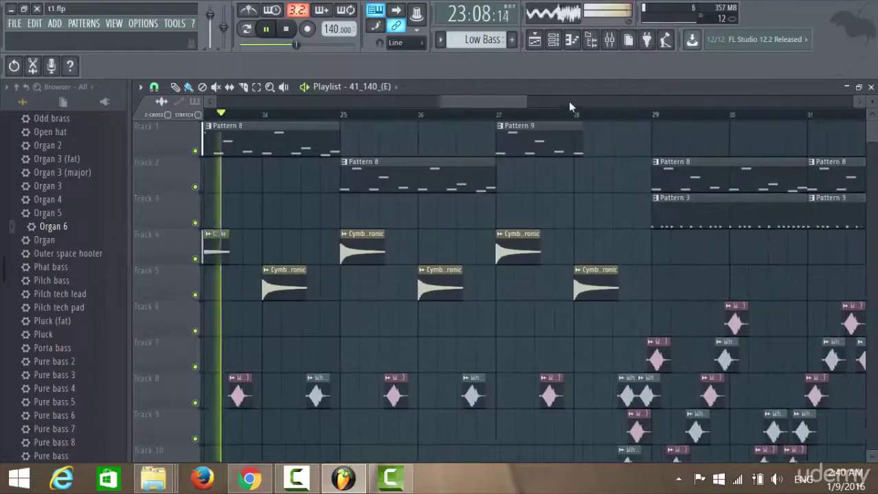
Reopen SHEPPi Free Spatial Enhancer from the Master track and compare its Deep And Wide and Rock w/Tight Bass presets during playback.
left_click(609, 40)
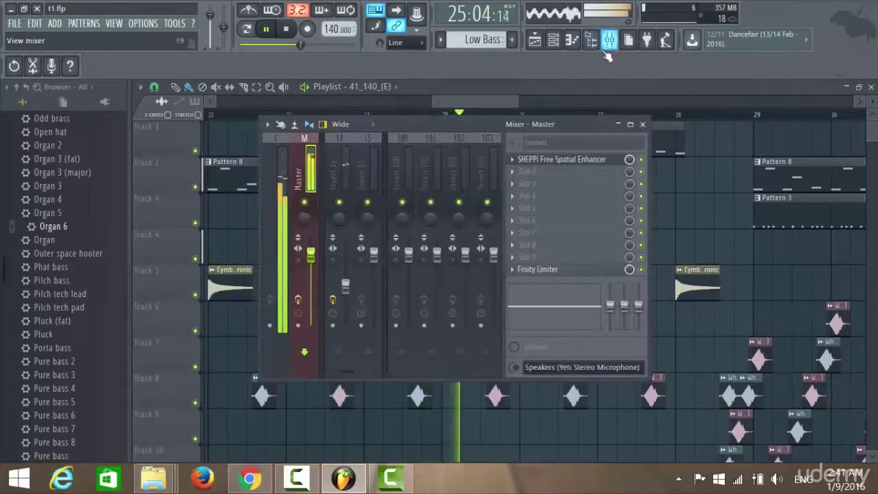
left_click(532, 159)
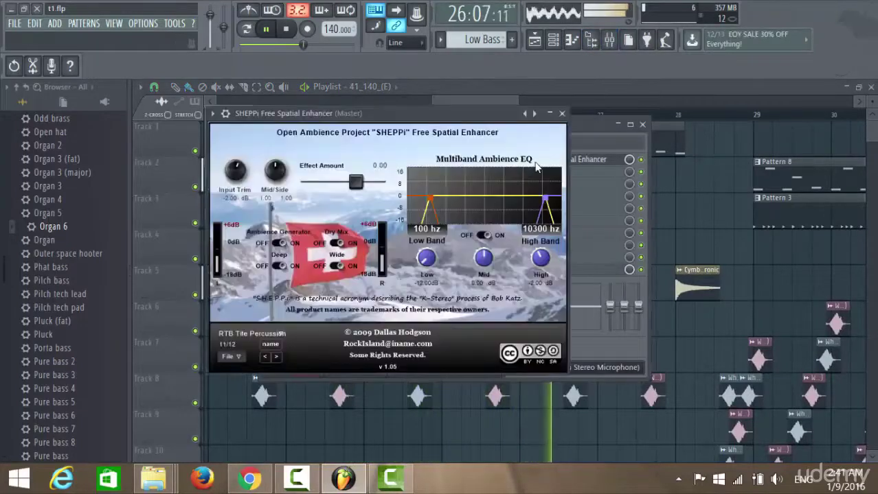
left_click(213, 114)
mouse_move(249, 149)
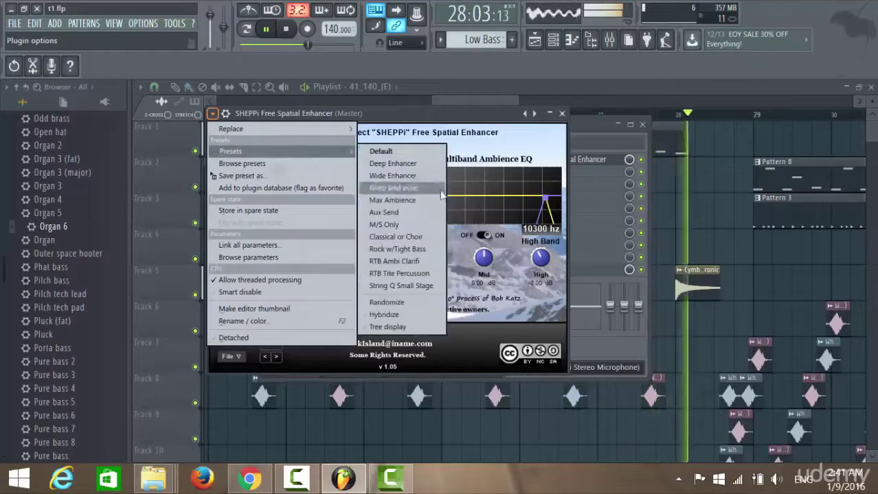
left_click(405, 186)
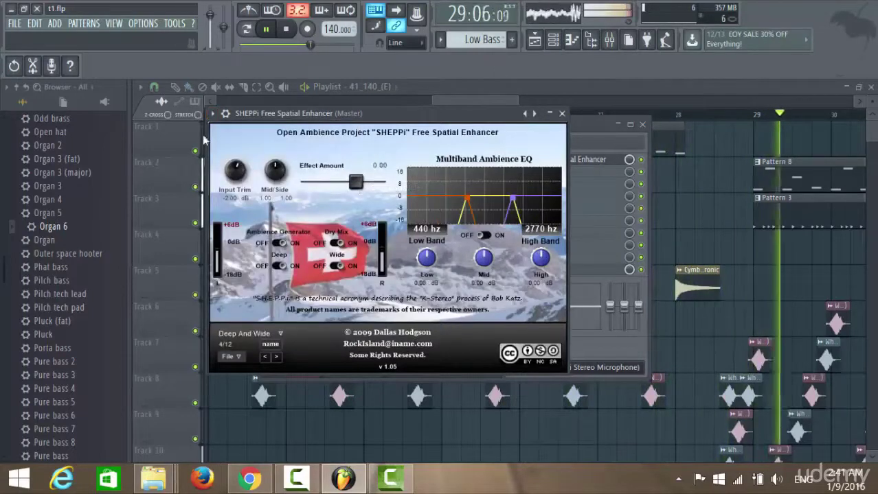
left_click(213, 114)
mouse_move(244, 150)
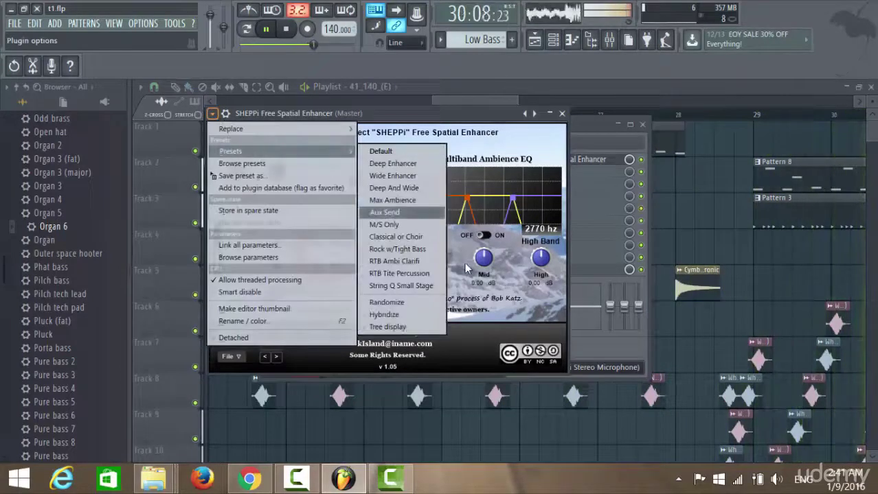
left_click(425, 257)
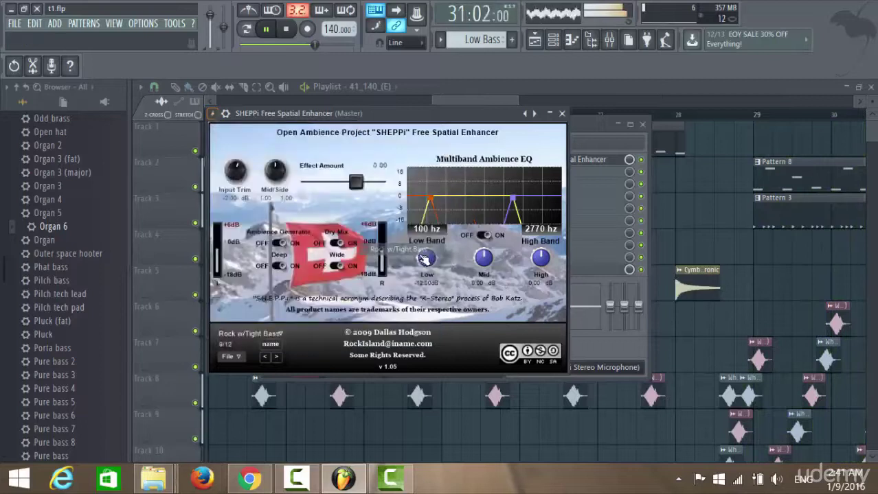
Load the String Q Small Stage preset in the spatial enhancer while the song plays.
left_click(213, 114)
mouse_move(241, 151)
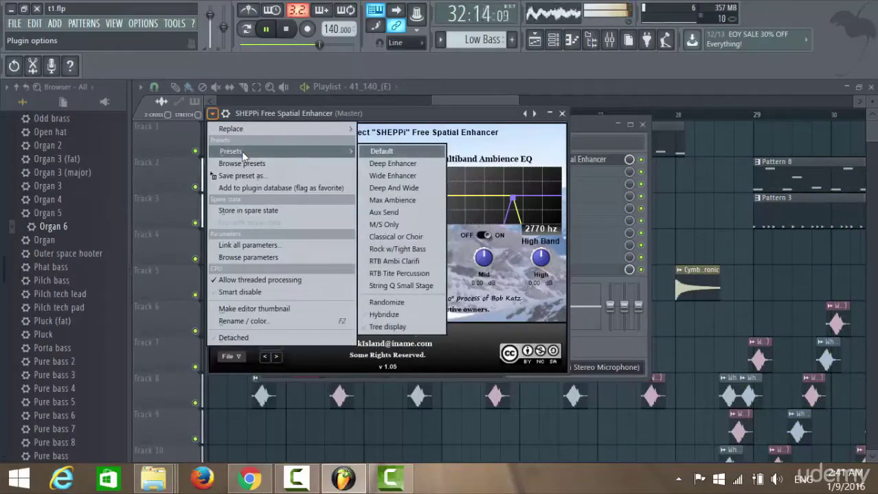
left_click(374, 286)
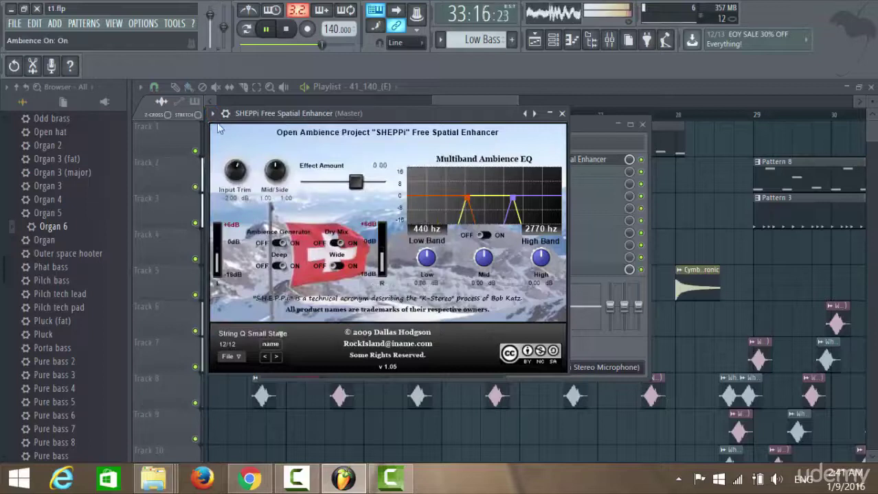
Reopen SHEPPi Free Spatial Enhancer from the Master track and load its Deep Enhancer preset while the song plays.
left_click_drag(465, 102, 303, 108)
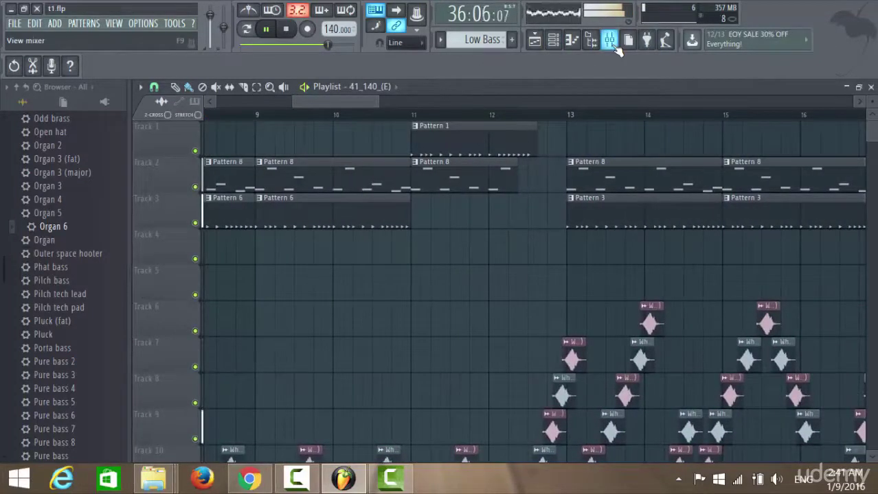
left_click(609, 40)
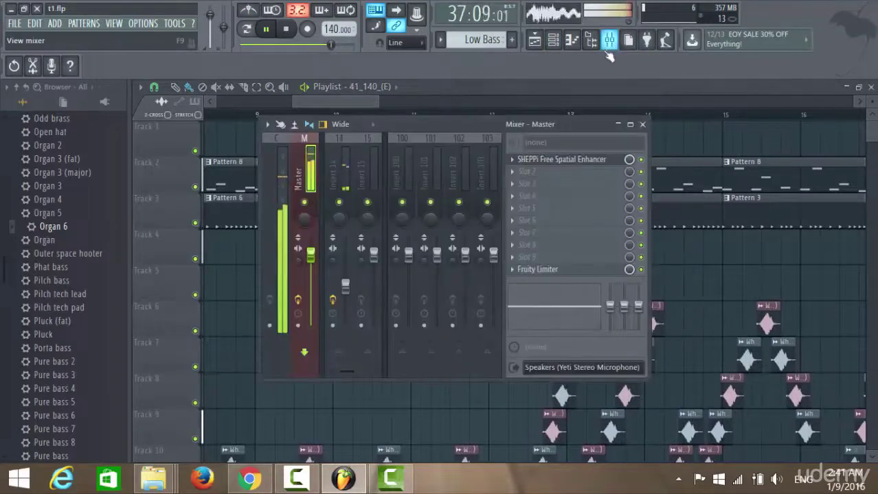
left_click(587, 165)
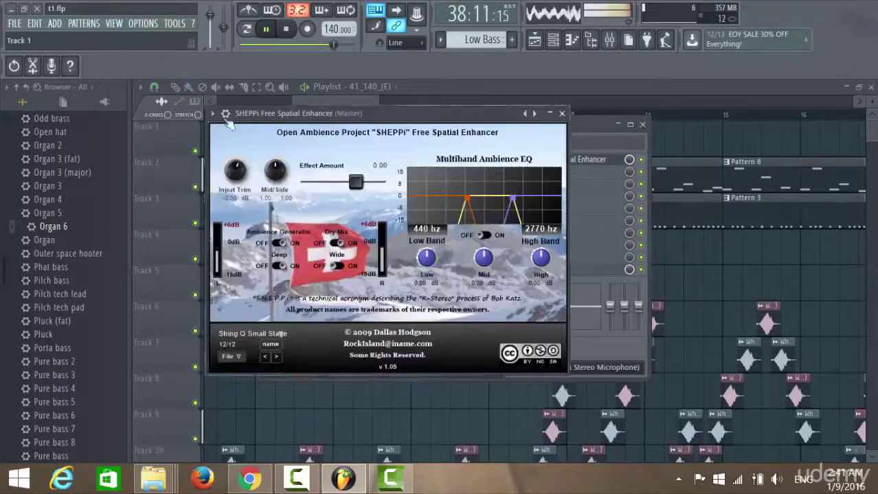
left_click(213, 113)
mouse_move(237, 152)
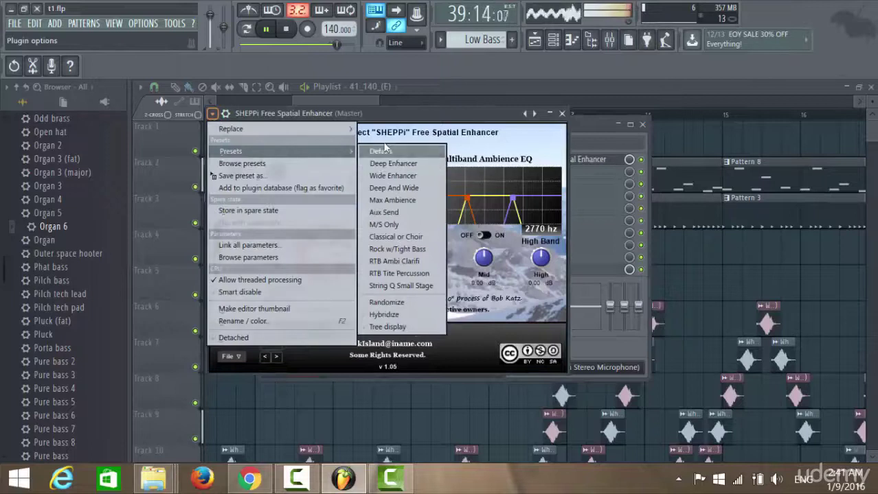
left_click(413, 165)
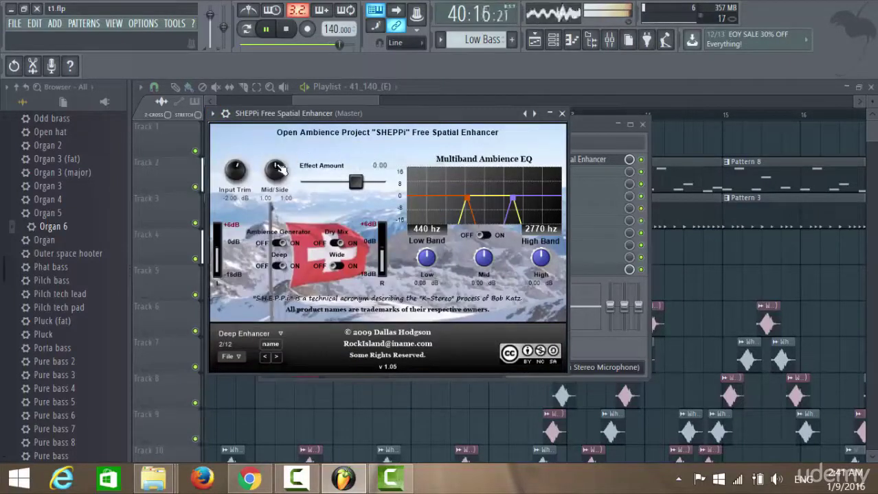
Return the playlist to the start of the song, restart playback briefly and stop it.
left_click(643, 165)
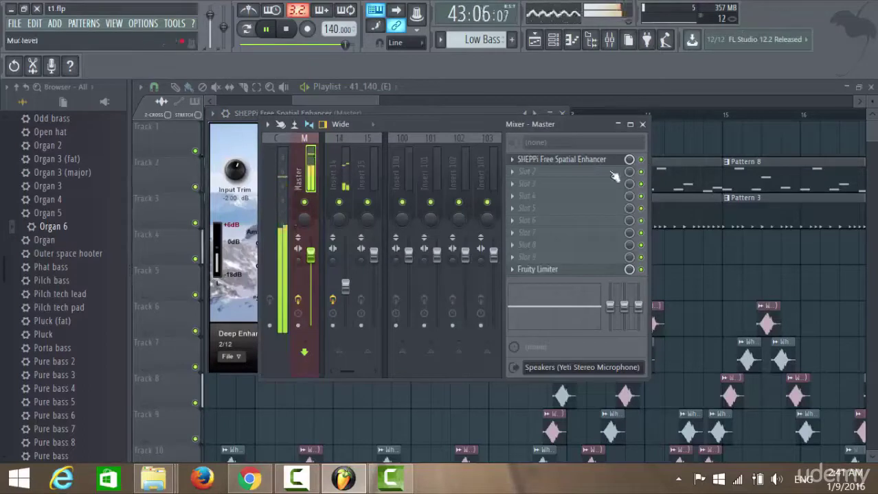
left_click(354, 104)
left_click_drag(353, 105, 232, 101)
left_click(285, 31)
left_click(267, 33)
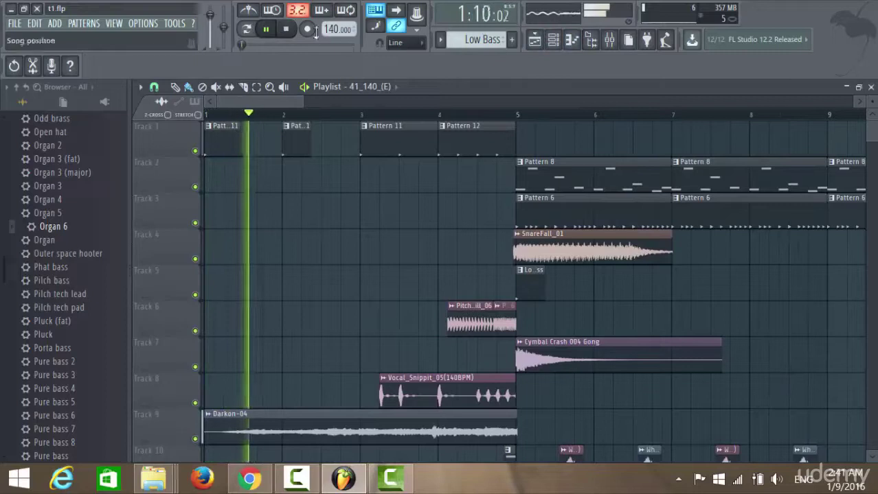
left_click(287, 31)
Add the DensitymkIII plugin to effect slot 2 of the Master mixer track.
left_click(610, 42)
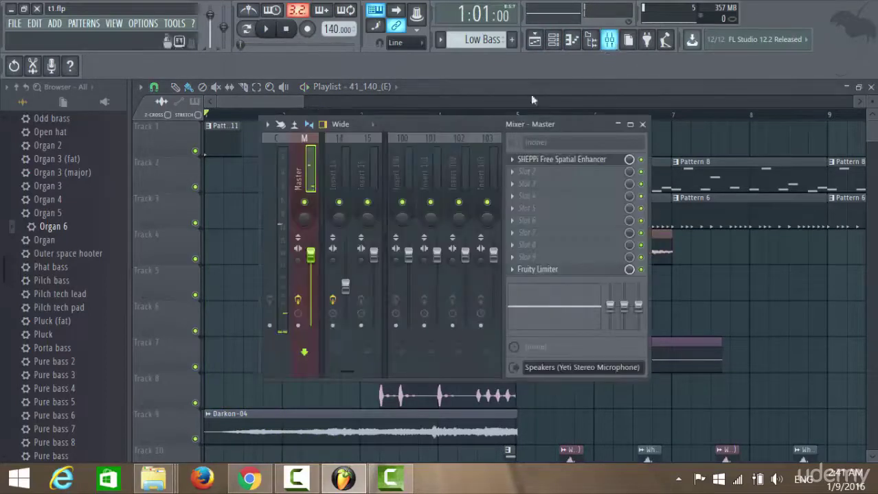
left_click(513, 171)
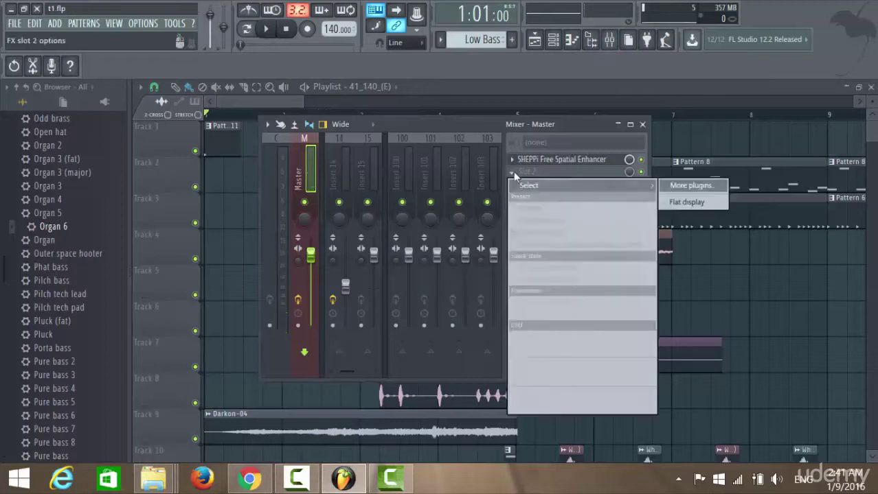
left_click(679, 187)
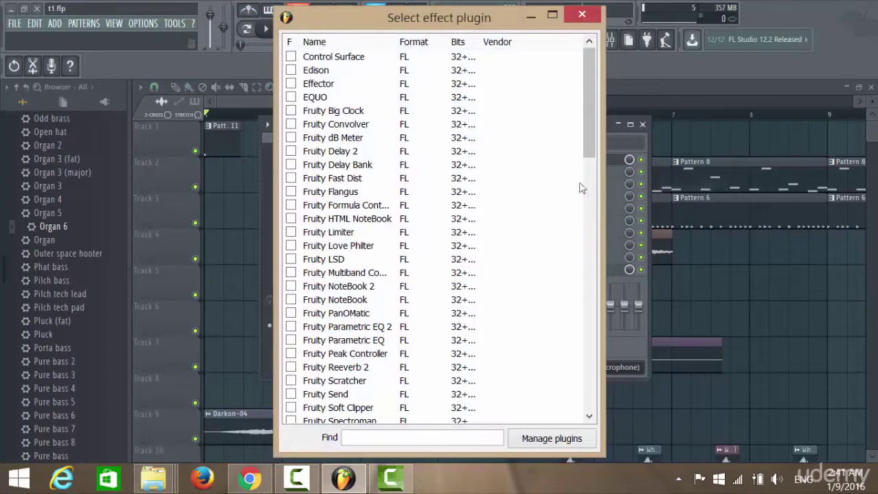
left_click_drag(587, 96, 580, 254)
double_click(336, 218)
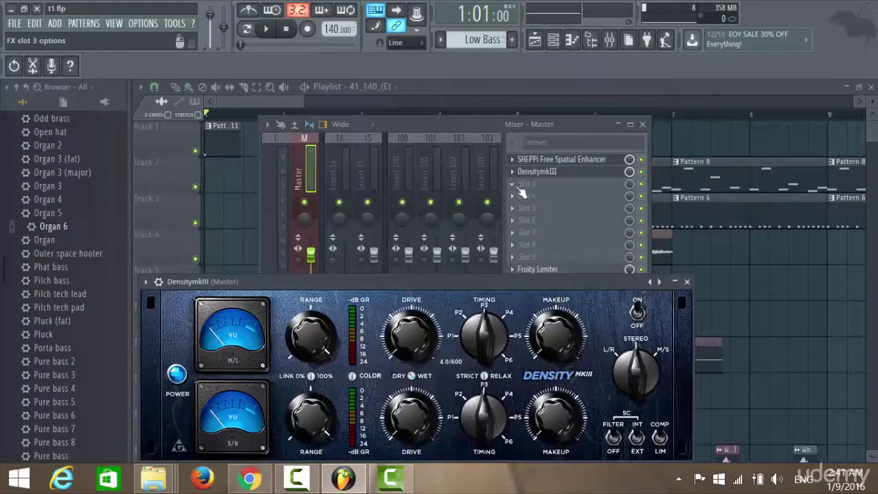
Add a second DensitymkIII instance to effect slot 3 of the Master track.
left_click(519, 194)
left_click(691, 198)
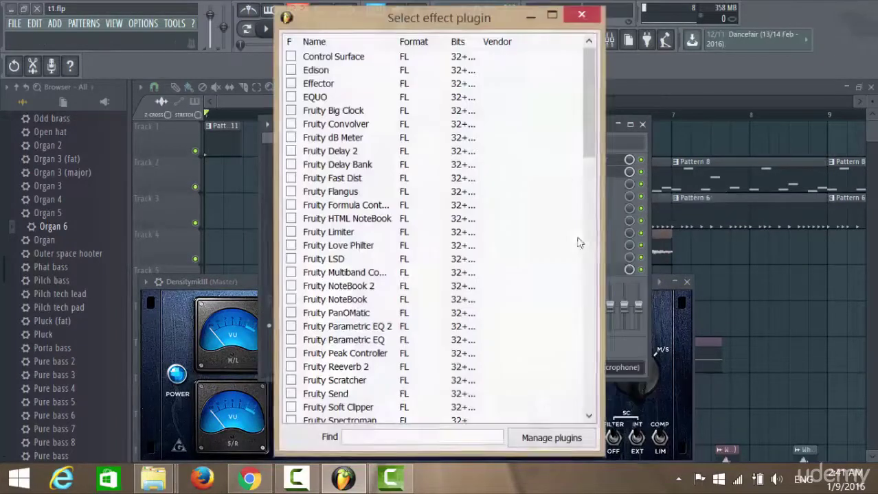
left_click_drag(596, 89, 601, 238)
double_click(355, 274)
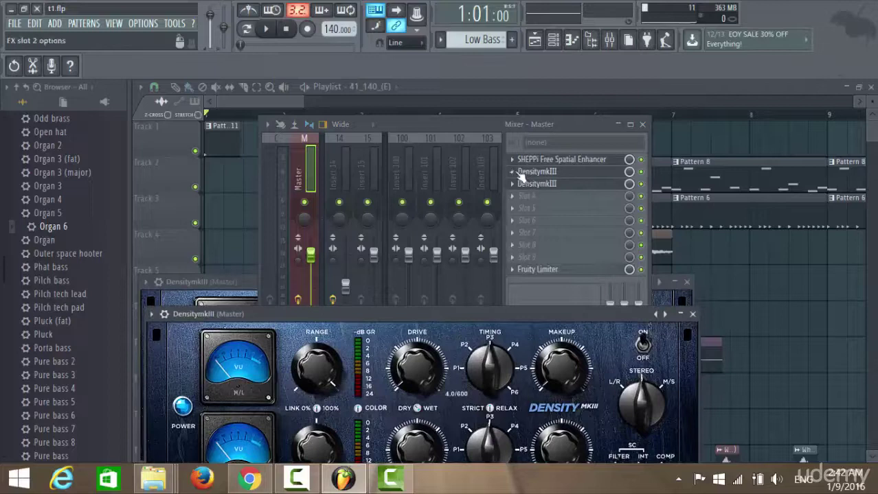
Try the pinning down preset on the DensitymkIII in slot 2 and replace it with the big picture preset.
left_click(522, 176)
mouse_move(542, 209)
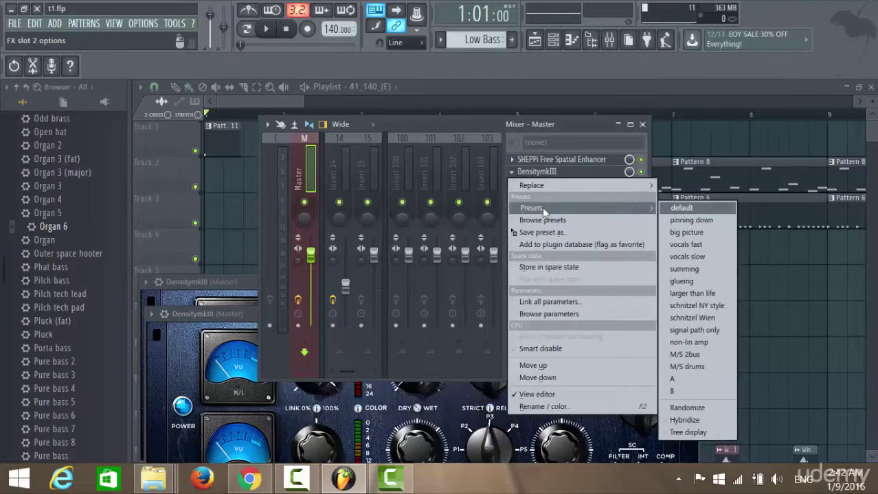
left_click(692, 220)
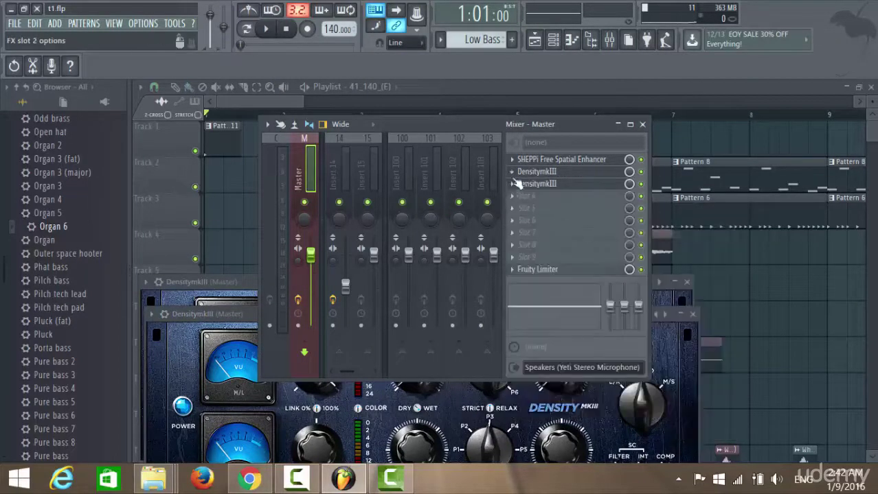
left_click(518, 182)
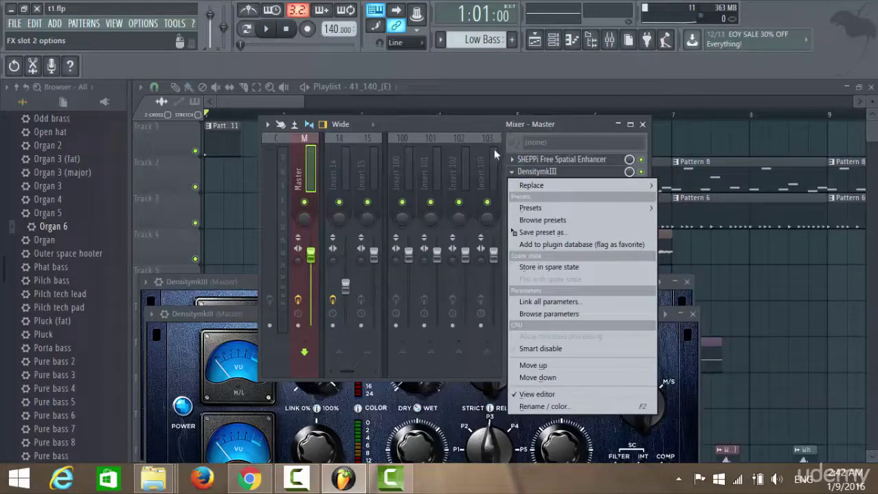
left_click(518, 177)
left_click(518, 177)
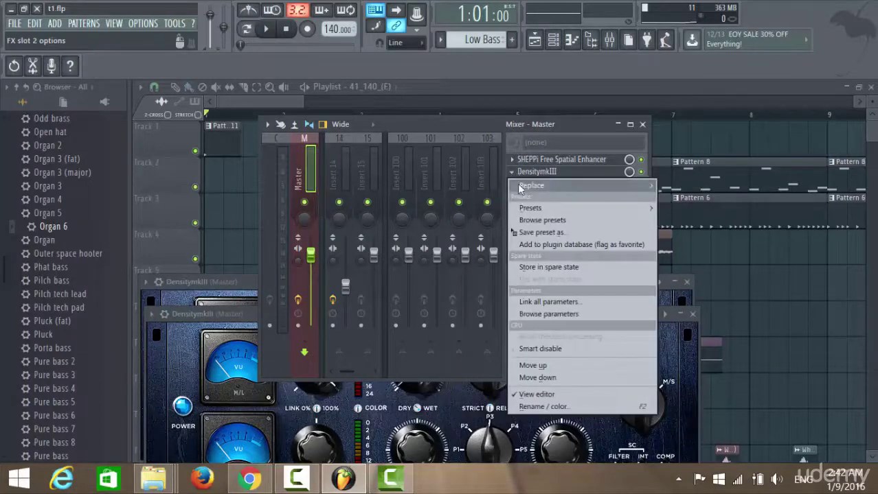
mouse_move(540, 208)
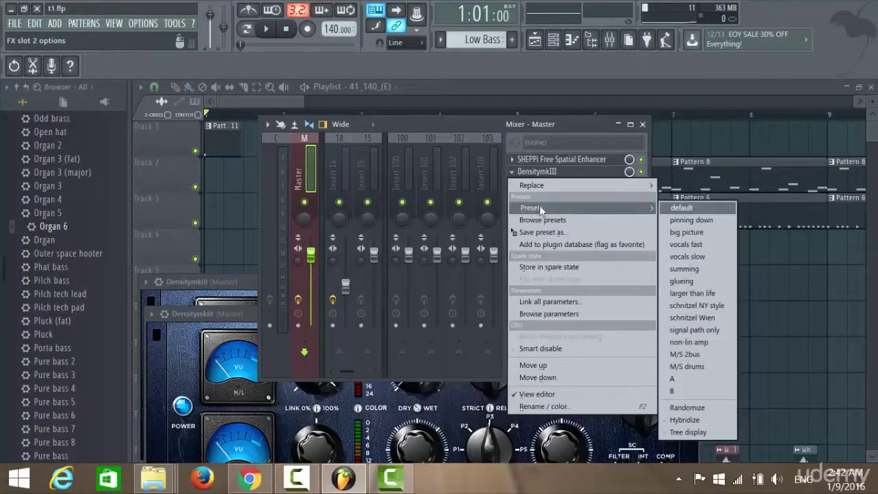
left_click(688, 233)
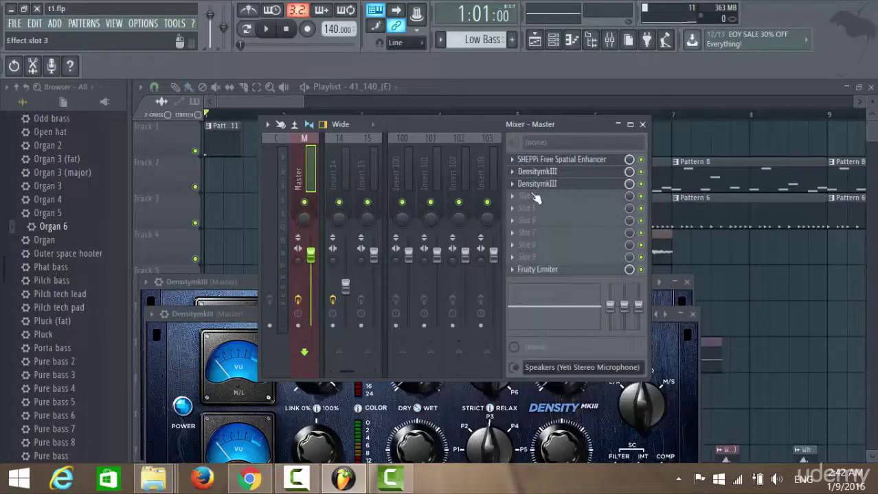
Load the larger than life preset in the DensitymkIII in slot 3.
left_click(520, 186)
mouse_move(549, 219)
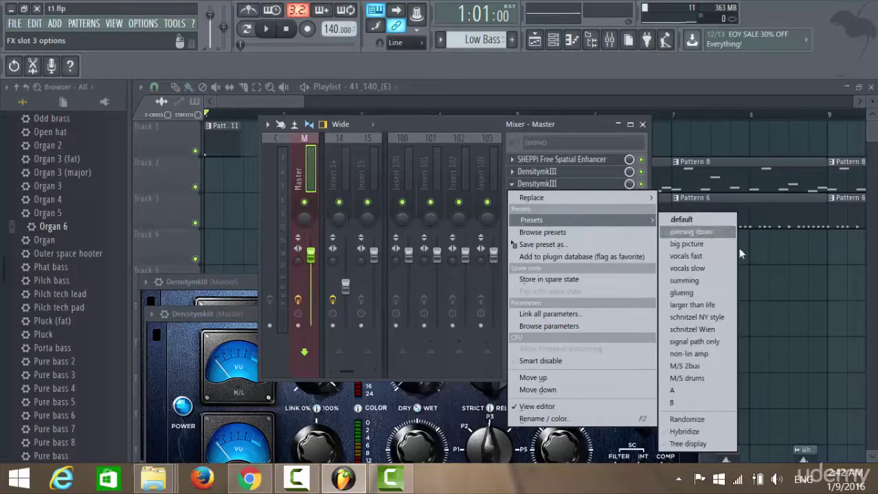
left_click(695, 306)
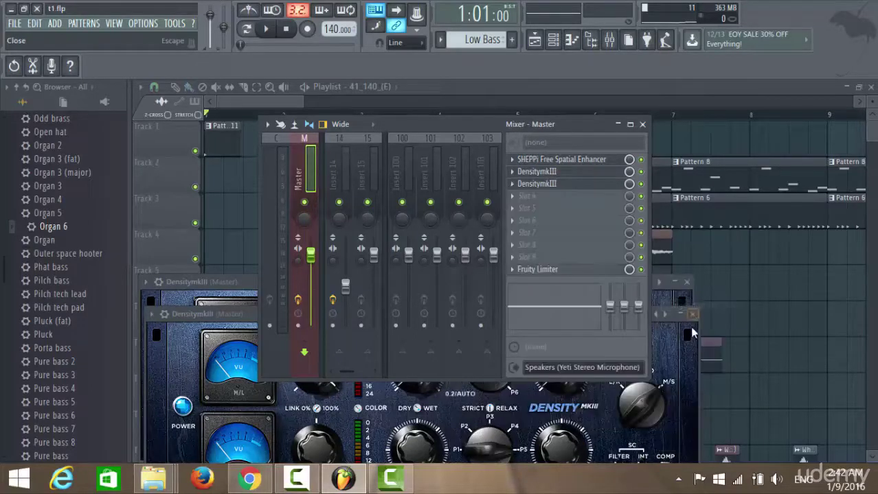
Move both DensitymkIII instances and SHEPPi Free Spatial Enhancer down one slot each to free slot 1 on the Master track.
left_click(523, 187)
left_click(536, 391)
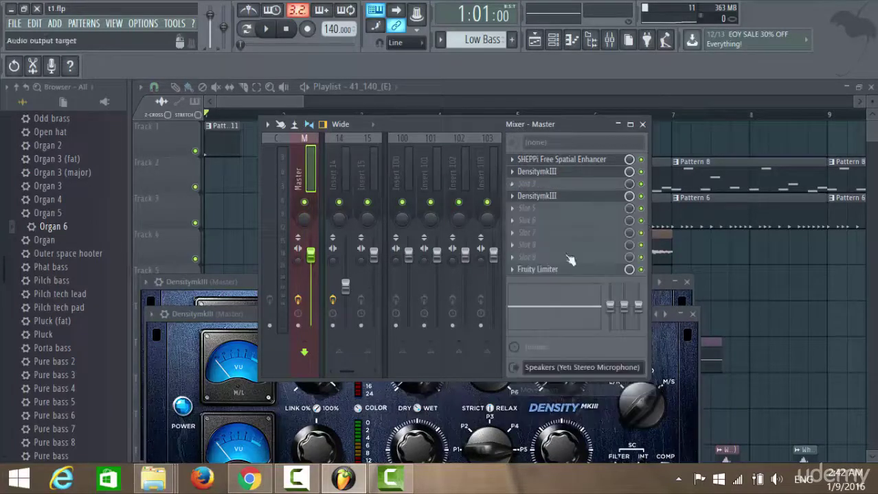
left_click(520, 178)
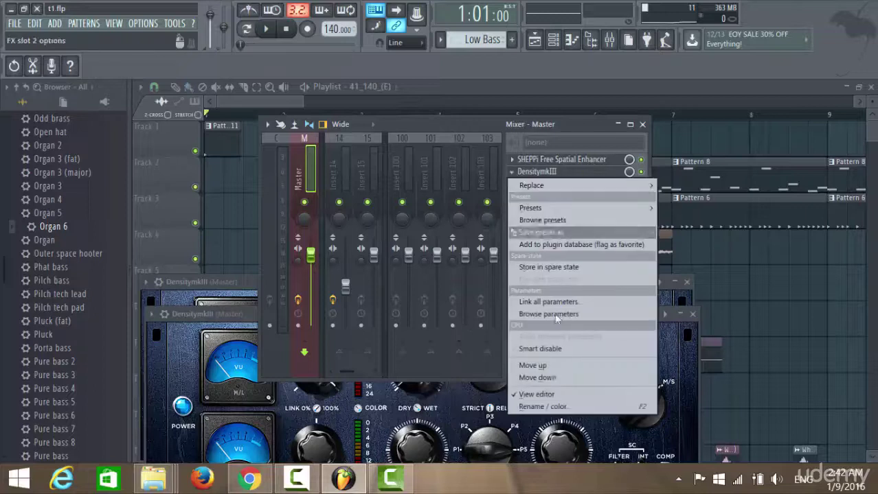
left_click(554, 380)
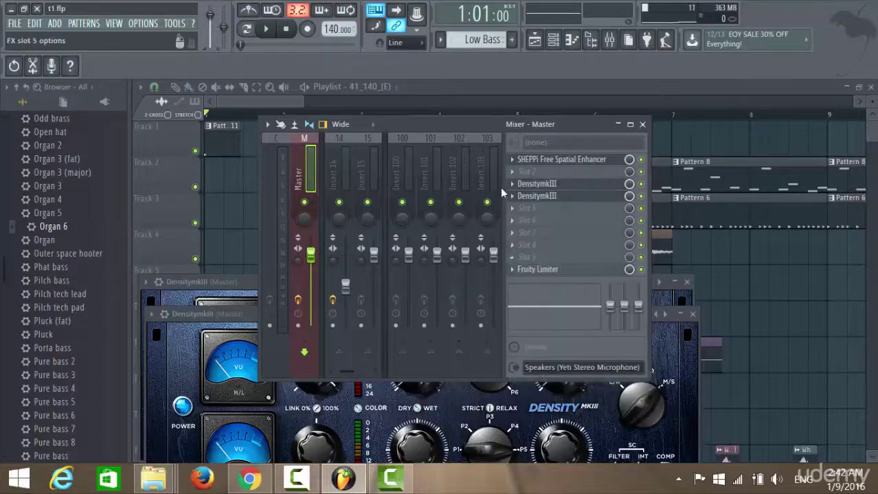
left_click(520, 162)
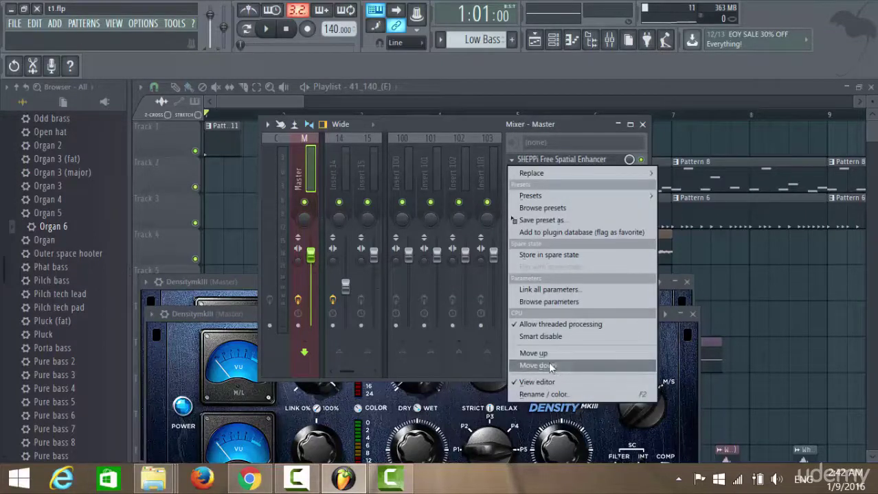
left_click(550, 366)
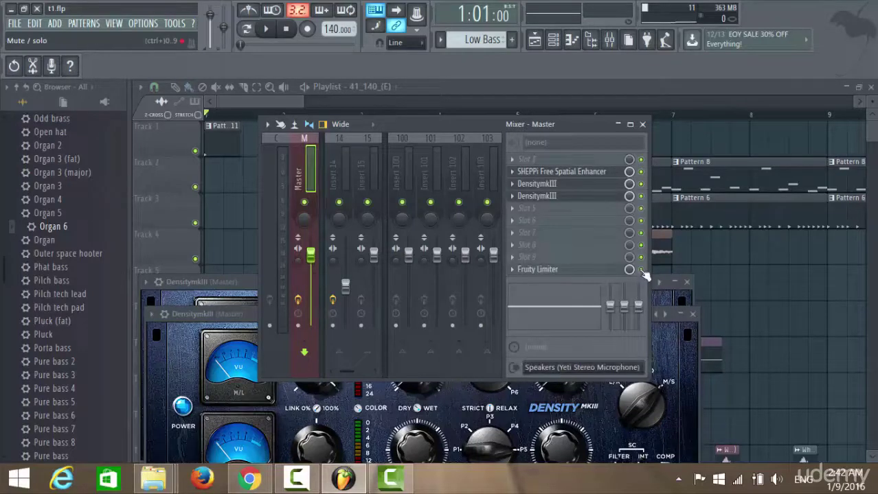
Add Fruity Parametric EQ 2 to slot 1 of the Master track and move its window higher on the screen.
left_click(514, 162)
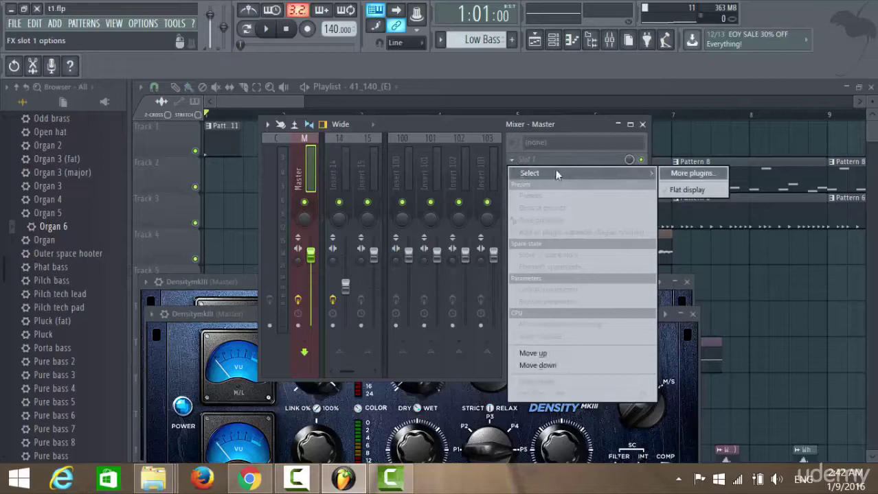
left_click(688, 174)
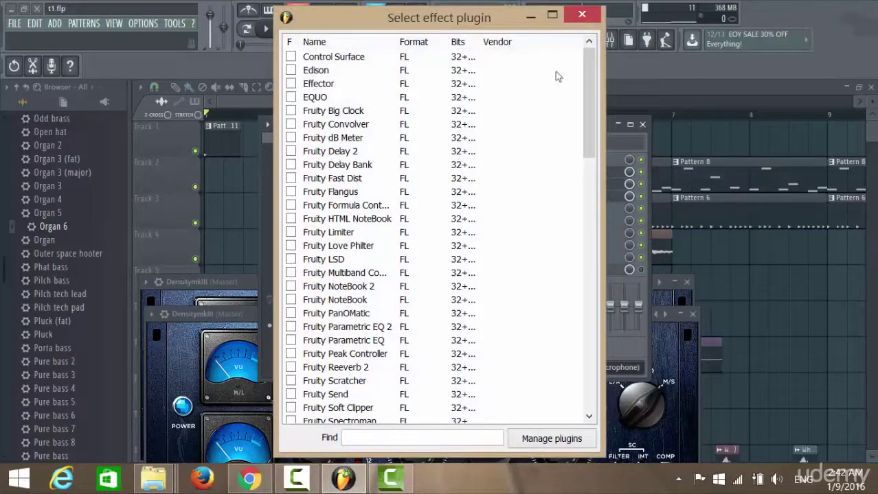
left_click_drag(589, 103, 588, 114)
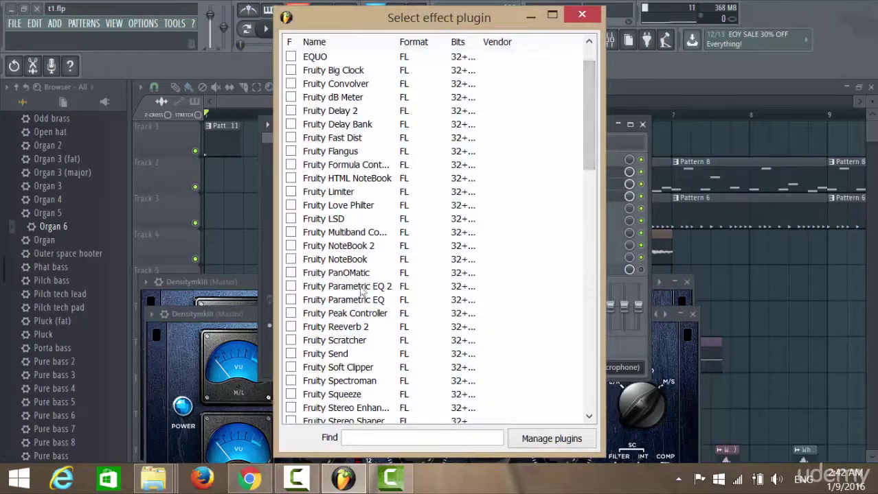
double_click(360, 288)
left_click_drag(420, 237, 432, 131)
Lower EQ band 1 at the far low end and raise band 7 to about 3.3 dB at about 12565 Hz.
left_click_drag(300, 238, 261, 244)
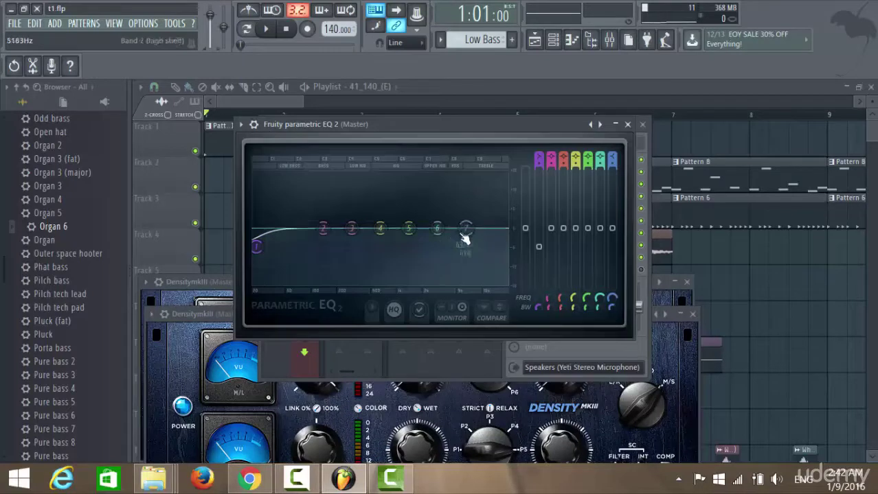
left_click_drag(470, 234, 491, 217)
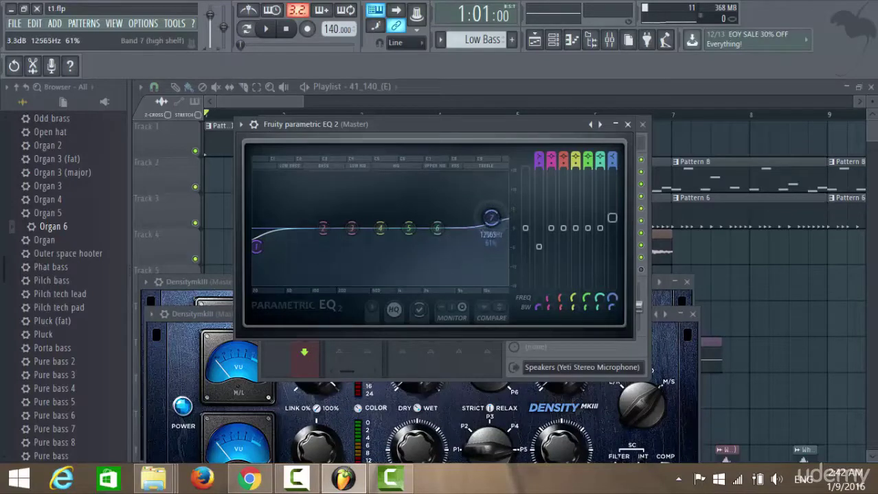
Cut EQ band 6 to about -3.1 dB at 8274 Hz with 29% width, and boost band 5 to about 4.5 dB at 4486 Hz with 30% width.
left_click_drag(445, 233, 473, 231)
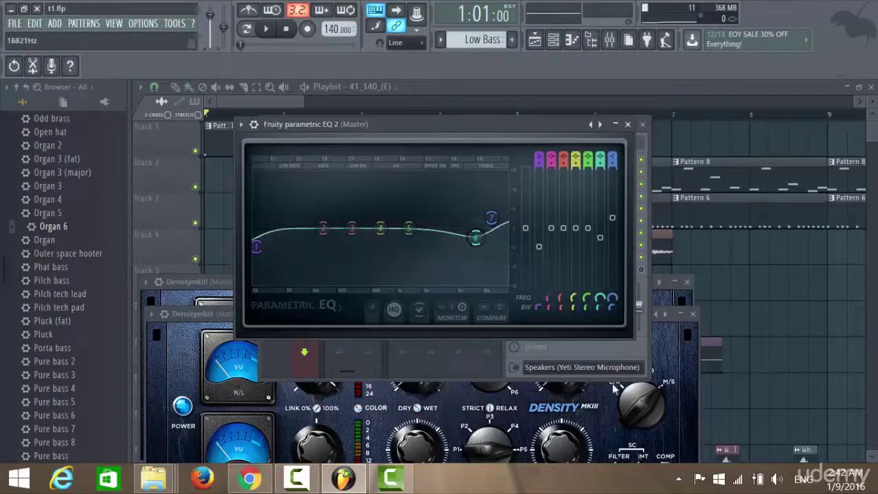
left_click_drag(598, 313, 597, 316)
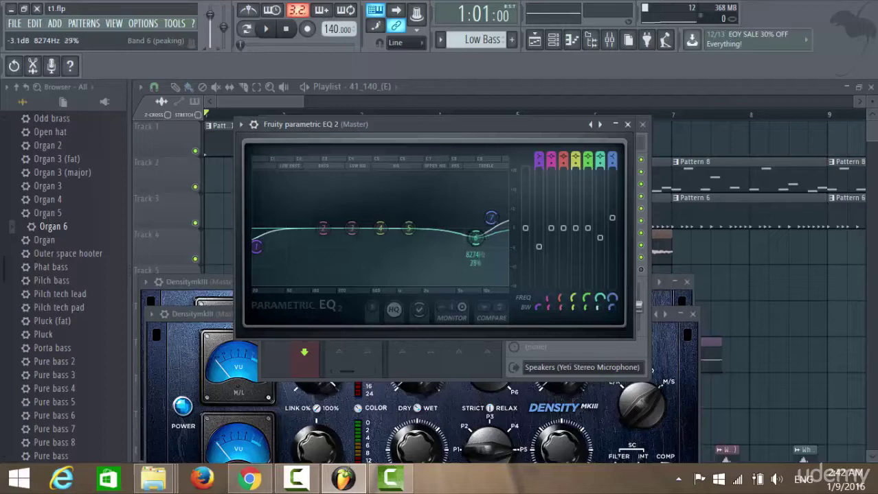
left_click_drag(409, 229, 452, 227)
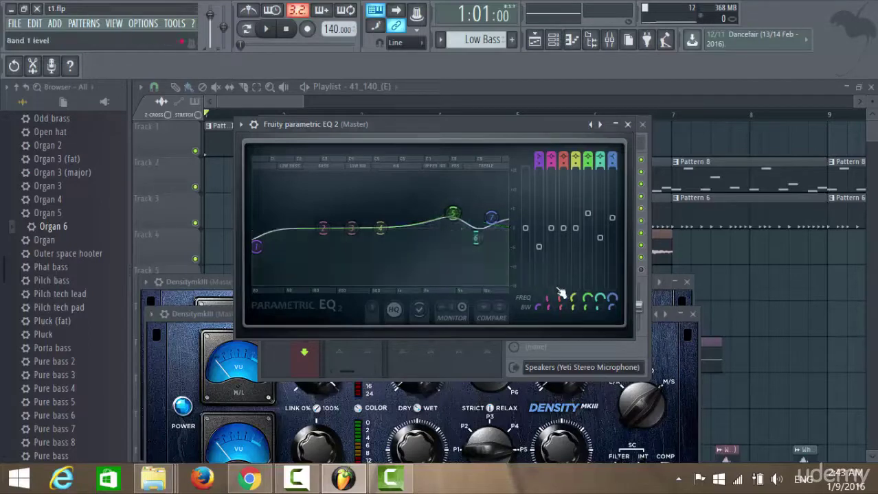
left_click_drag(587, 313, 587, 315)
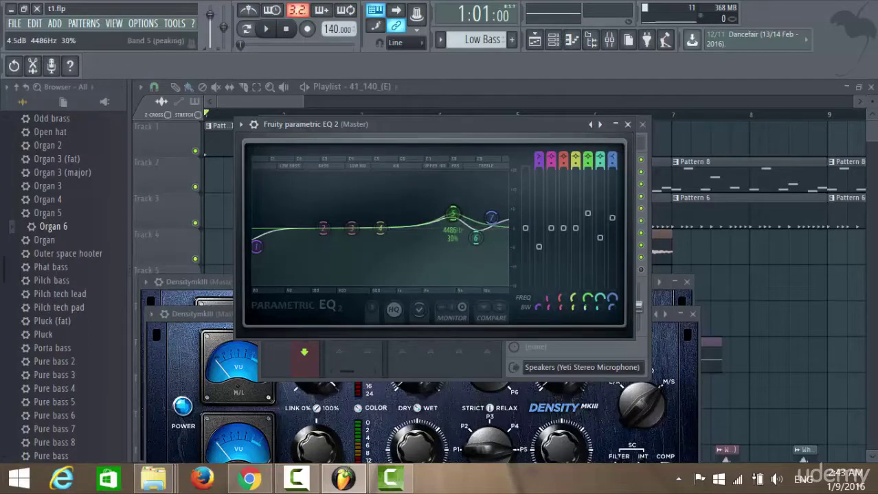
Cut EQ band 4 to about -4.6 dB at 2529 Hz with 39% width and raise band 5 slightly.
left_click_drag(389, 236, 431, 243)
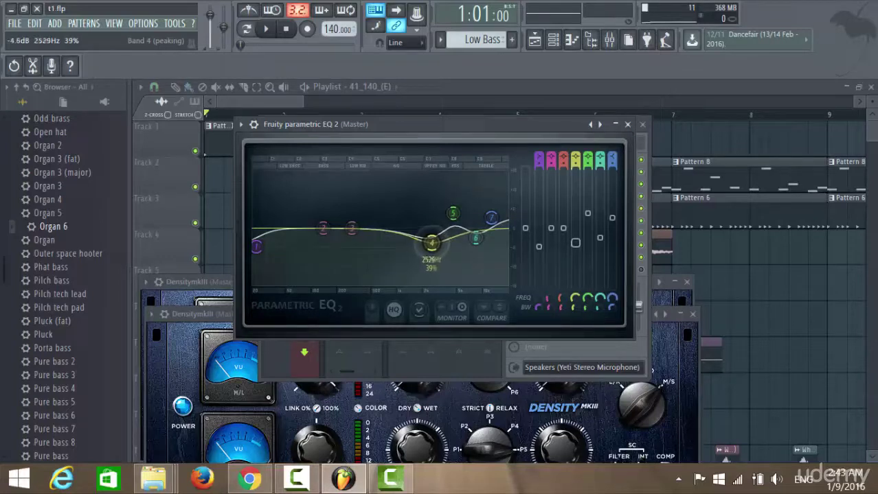
left_click(453, 218)
left_click_drag(454, 214, 453, 209)
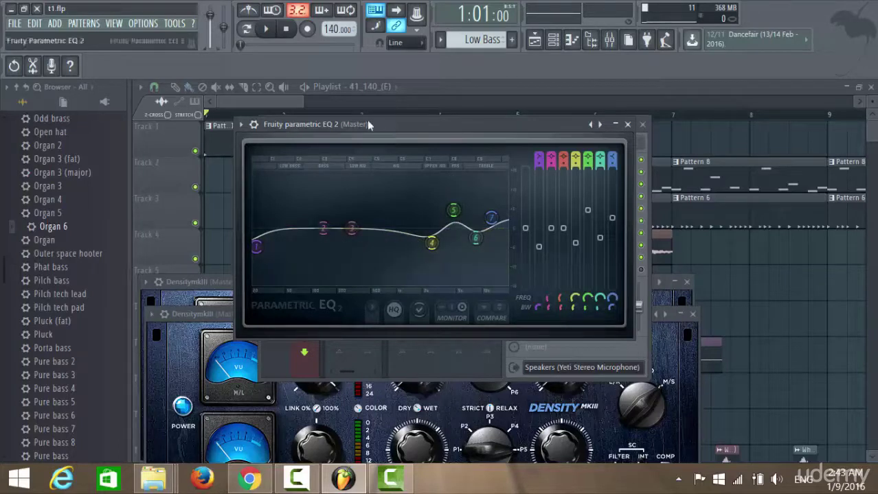
Move the EQ window clear of the Master track's effect slots and shift SHEPPi Free Spatial Enhancer down two places to slot 4.
left_click_drag(532, 128, 533, 215)
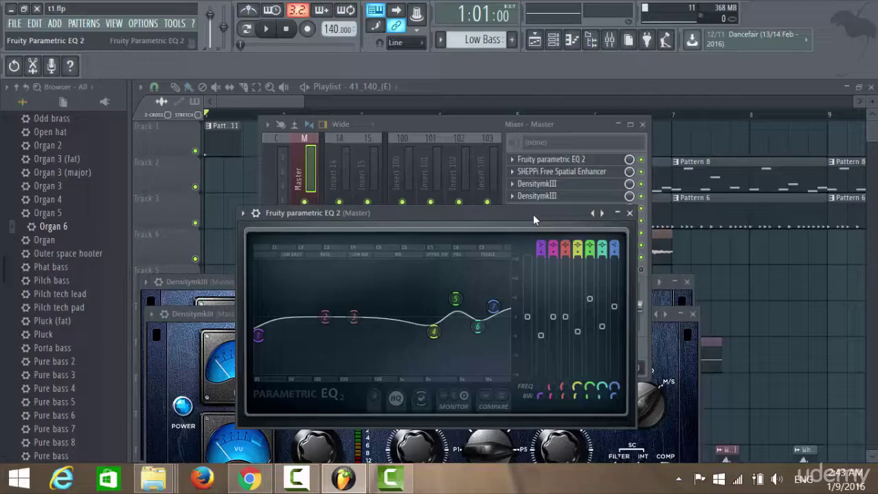
left_click_drag(532, 214, 537, 249)
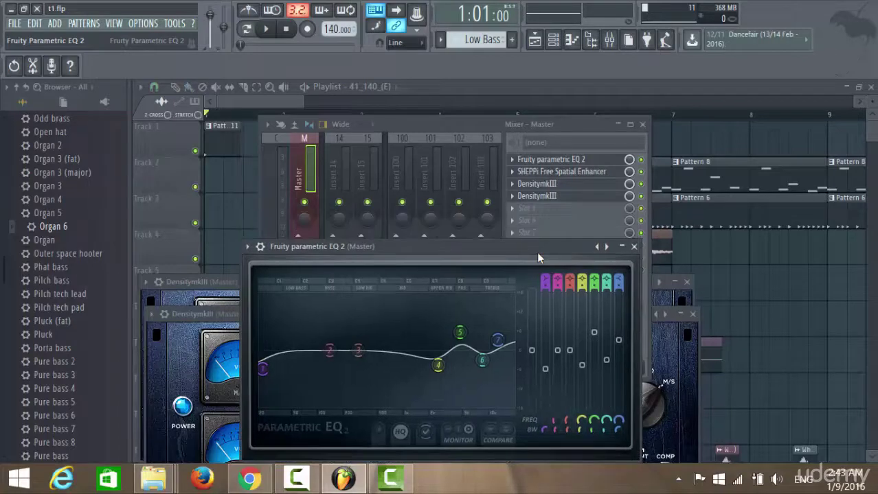
left_click(517, 172)
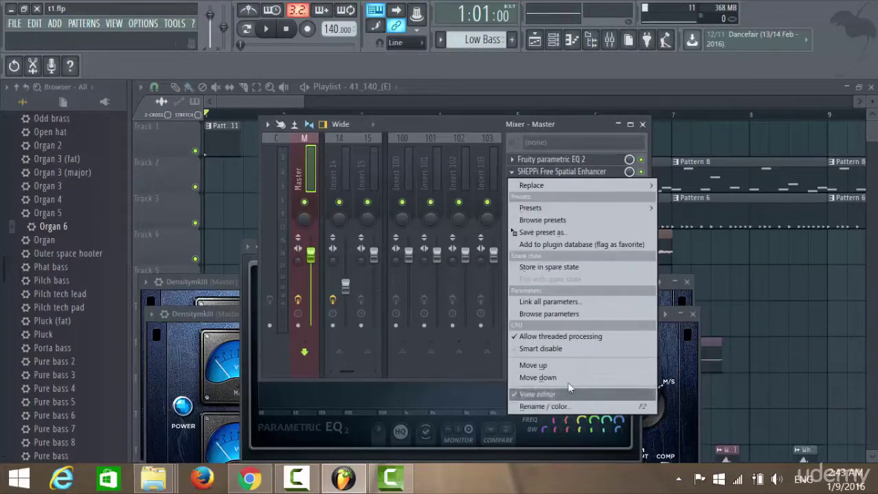
left_click(562, 377)
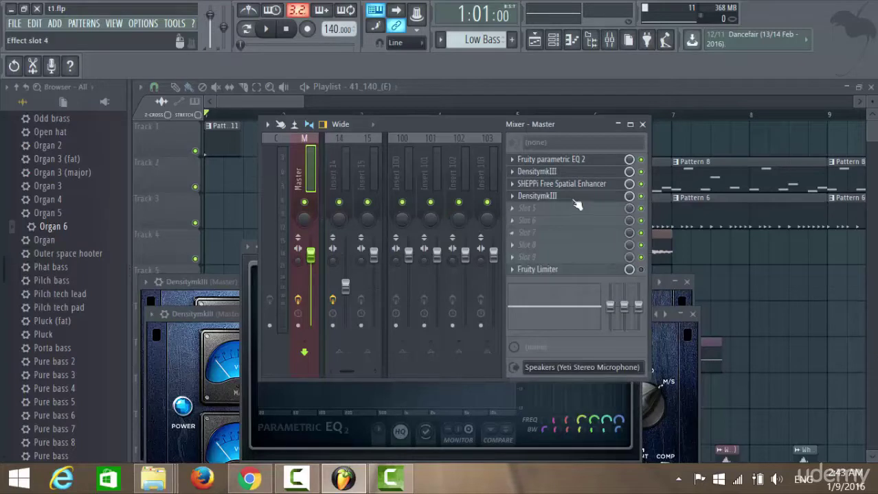
left_click(519, 187)
left_click(553, 391)
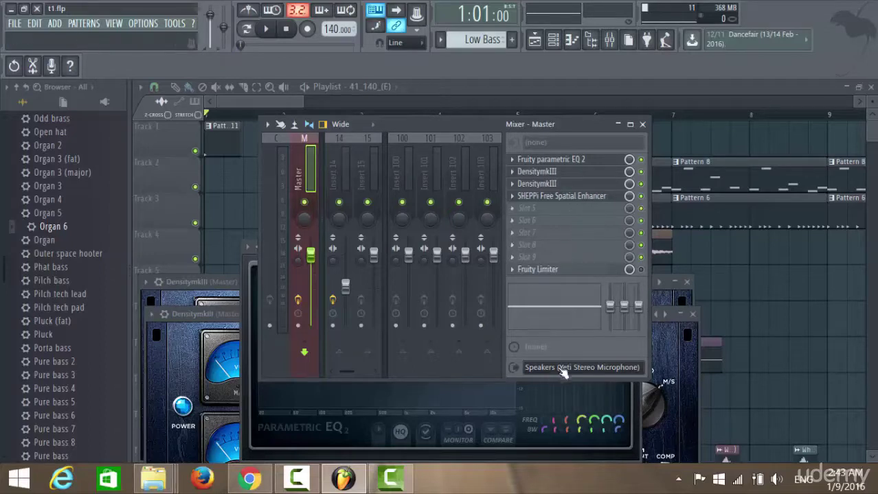
Play the song and reopen the Master track's Fruity Parametric EQ 2 while it plays.
left_click(266, 28)
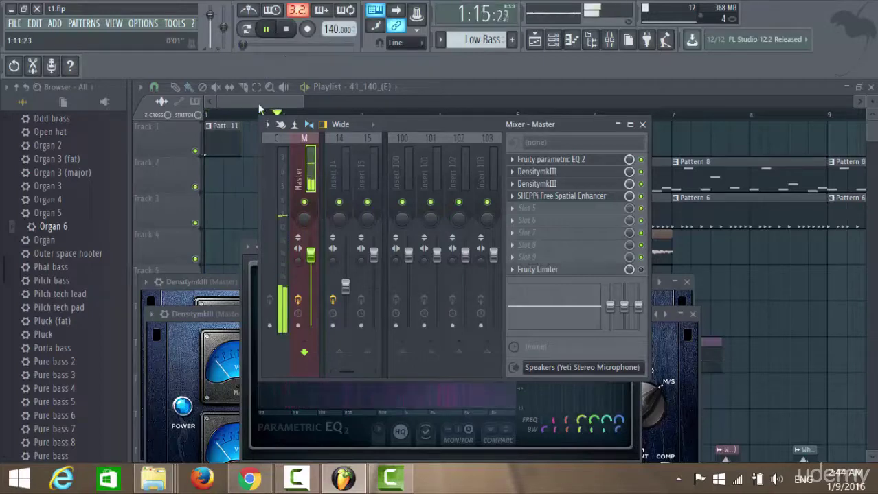
left_click(258, 103)
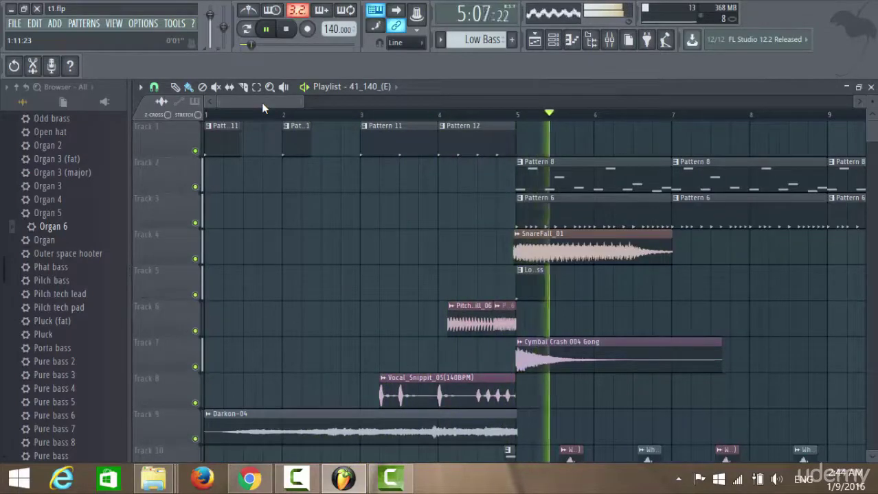
left_click_drag(261, 102, 296, 100)
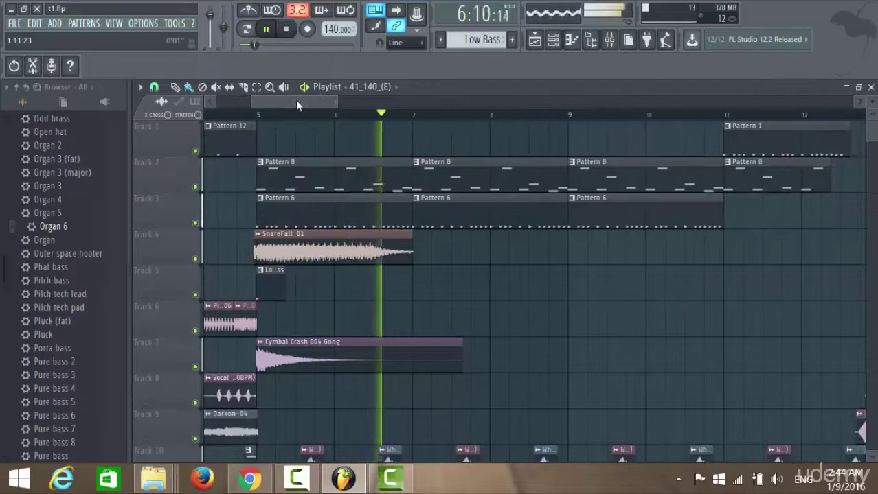
left_click(608, 39)
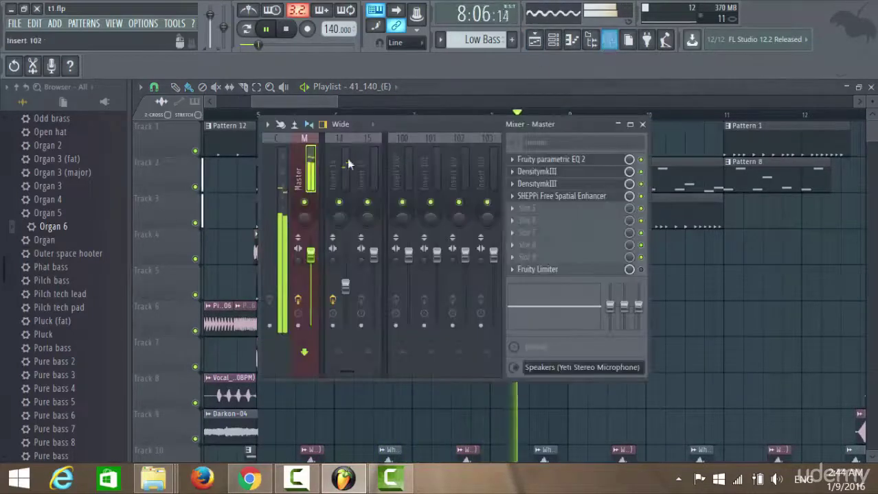
left_click(579, 160)
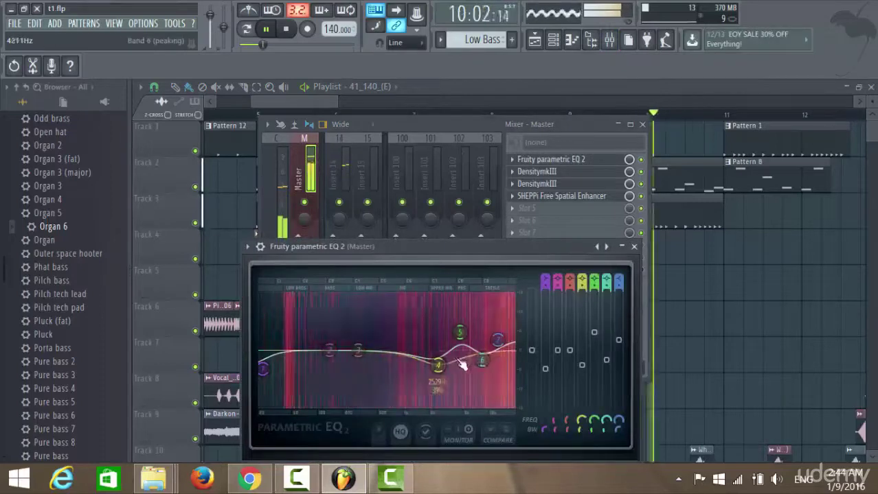
Fine-tune the EQ by shifting band 5 slightly higher in frequency, band 4 down to 2280 Hz, and band 7 slightly lower.
left_click_drag(460, 333, 466, 333)
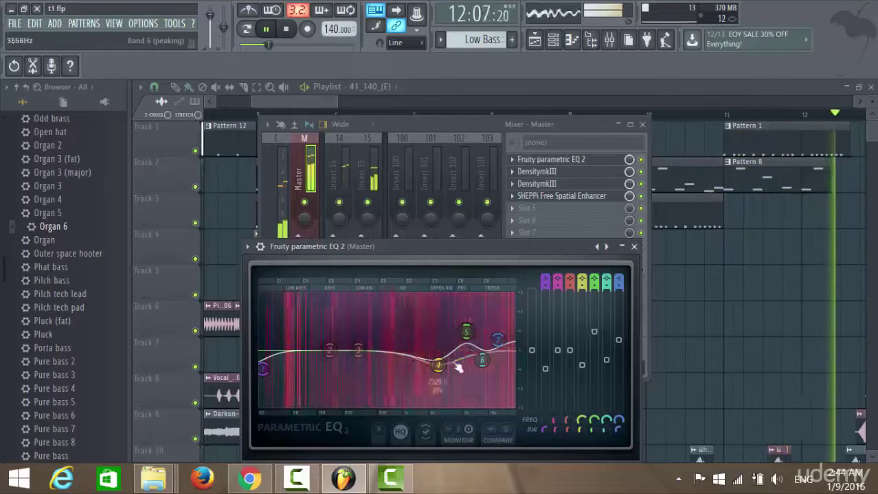
left_click_drag(438, 364, 434, 364)
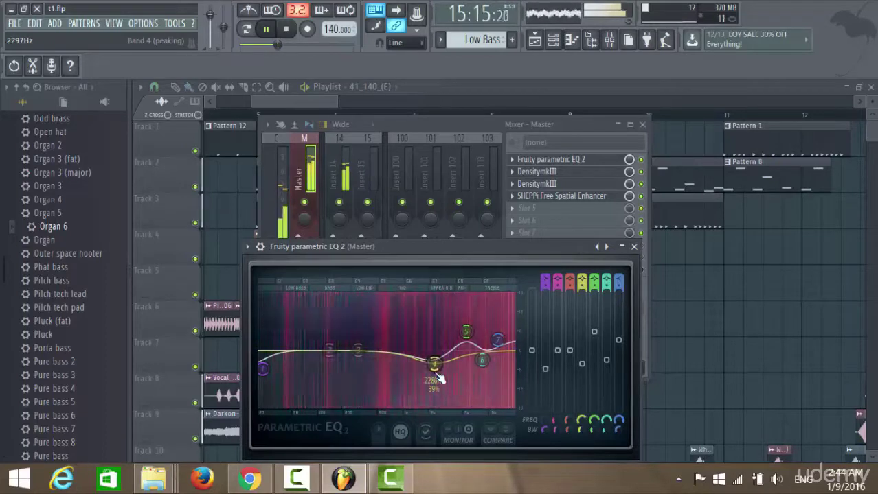
mouse_move(497, 340)
left_mouse_down()
mouse_move(497, 358)
mouse_move(494, 343)
left_mouse_up()
Widen the mixer to show more insert tracks and lower the Insert 3 volume fader slightly.
left_click(472, 125)
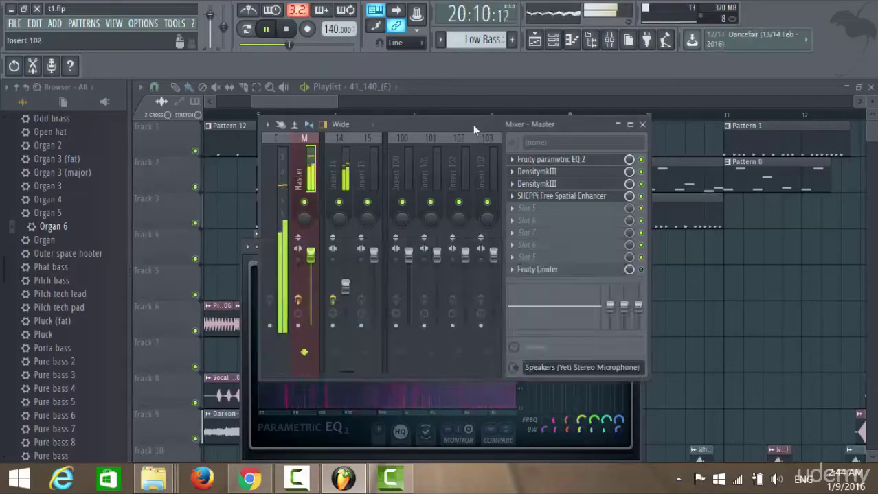
scroll(367, 196, "up", 13)
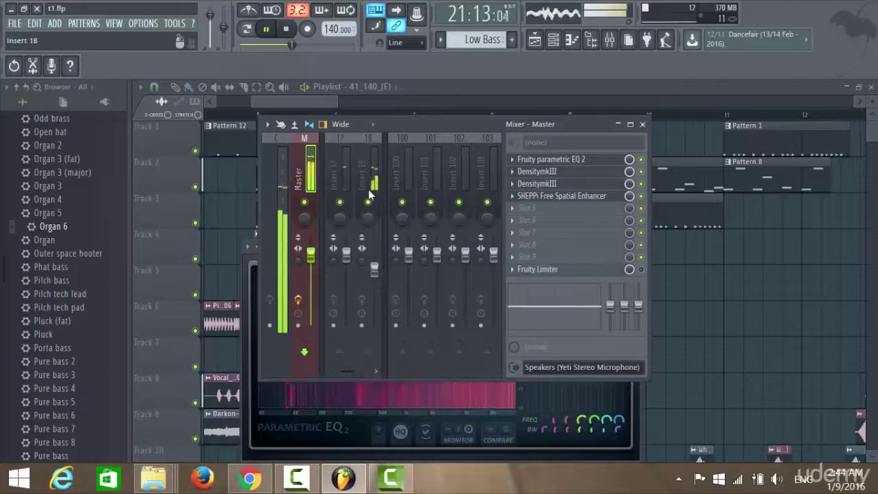
scroll(369, 195, "down", 3)
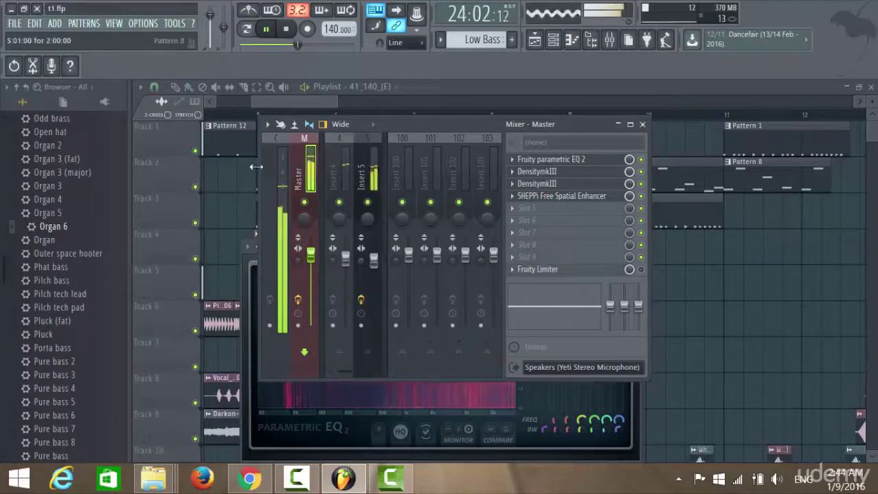
left_click(215, 179)
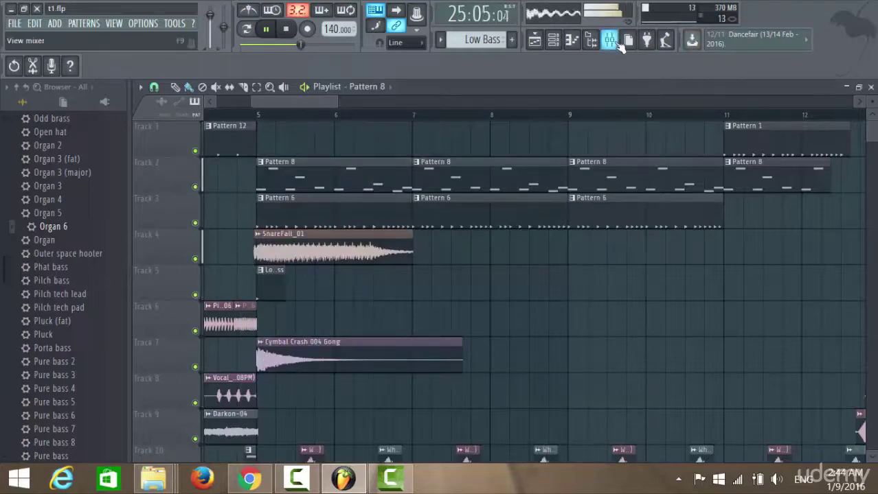
left_click(617, 41)
left_click_drag(648, 205, 837, 205)
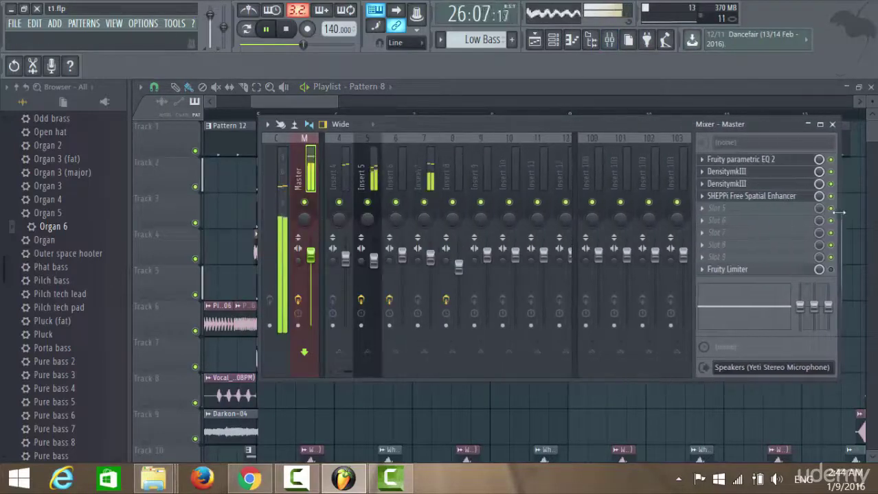
scroll(364, 204, "up", 3)
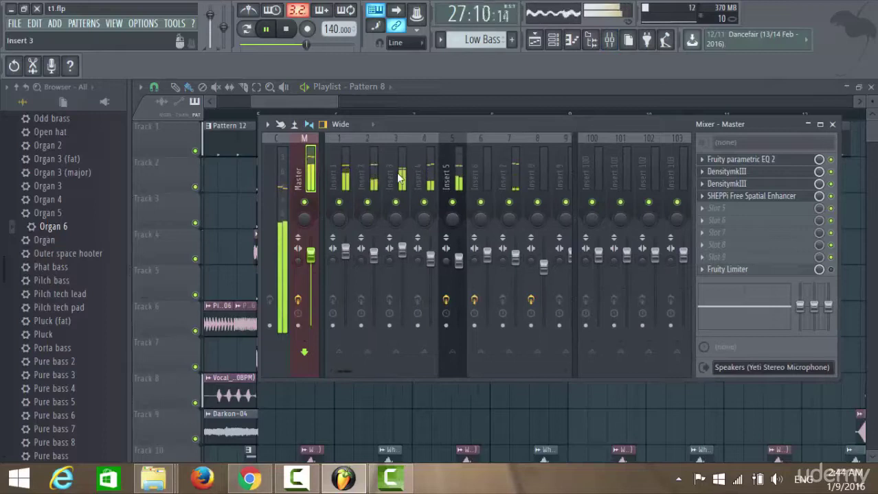
left_click_drag(407, 251, 402, 262)
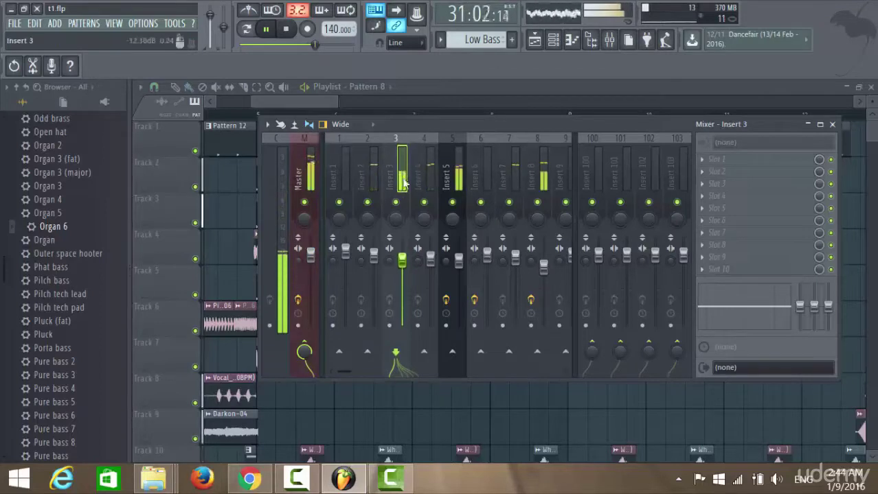
On the Master EQ, deepen band 6, boost band 5 to about 6.5 dB near 4486 Hz, and cut band 4 to -5.2 dB at 2082 Hz, 30% width.
left_click(311, 184)
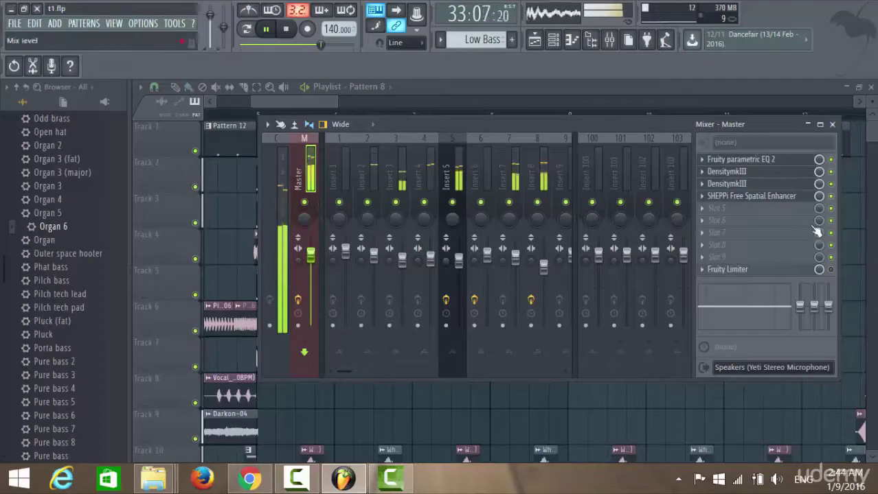
left_click(729, 162)
left_click_drag(507, 349, 484, 373)
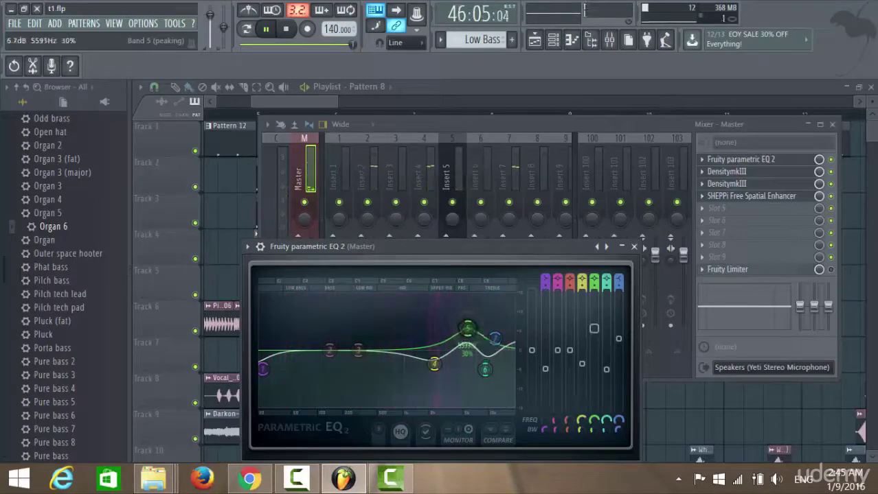
left_click_drag(467, 329, 462, 328)
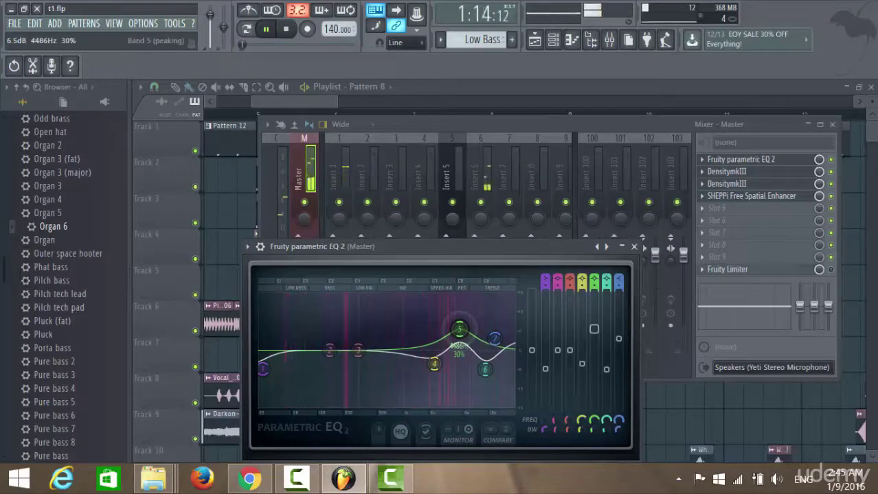
scroll(460, 327, "up", 3)
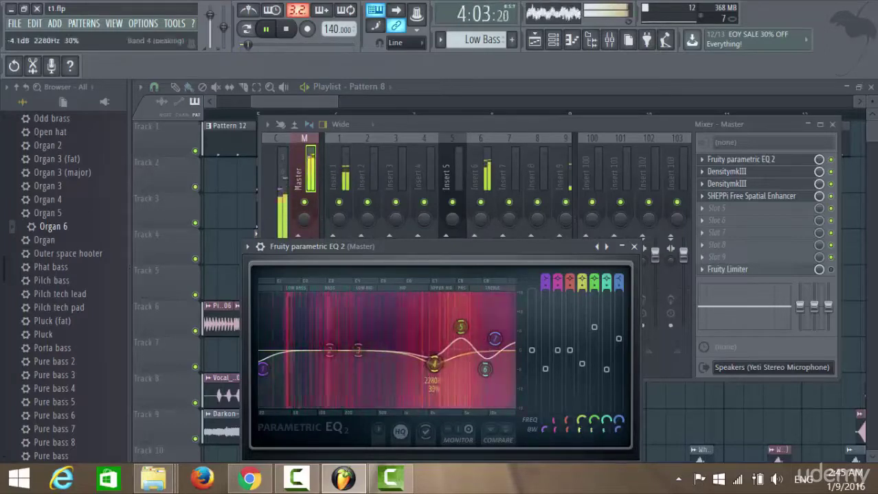
mouse_move(435, 364)
left_mouse_down()
mouse_move(433, 356)
mouse_move(431, 367)
left_mouse_up()
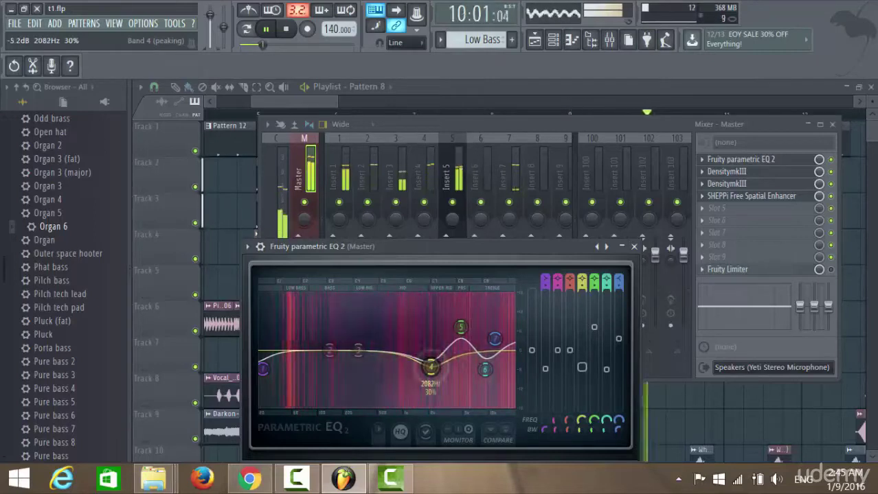
Bypass Fruity Parametric EQ 2 on the Master track to compare the mix with and without it.
left_click(832, 165)
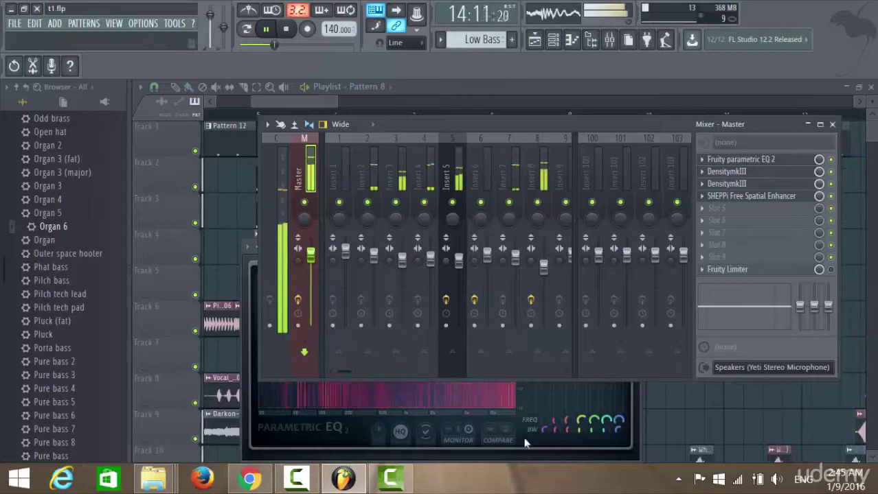
left_click(500, 423)
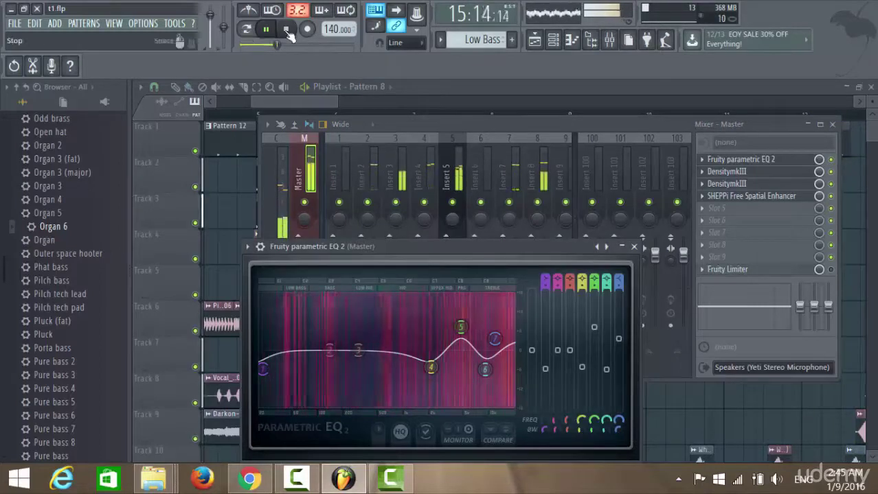
left_click(838, 160)
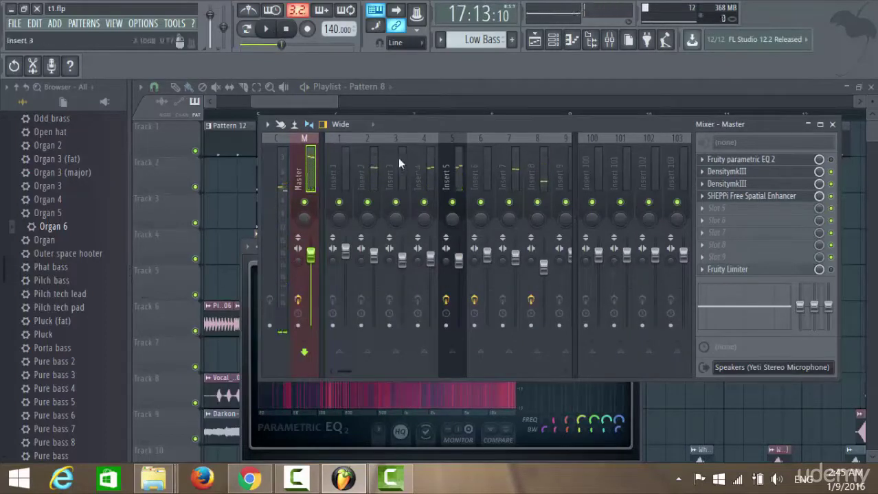
Open Pattern 8's Rave_Stab_07 notes in the piano roll, go to the pattern's start, and switch playback to pattern mode.
left_click(534, 39)
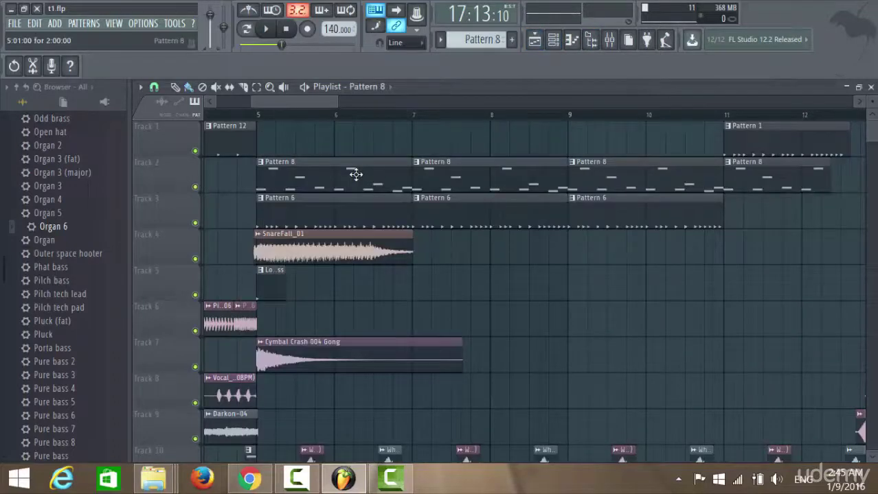
double_click(356, 174)
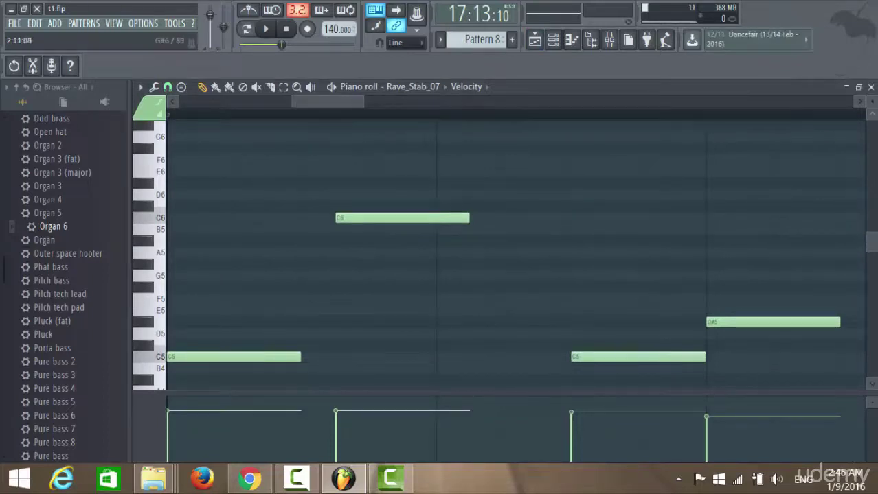
left_click_drag(871, 102, 872, 97)
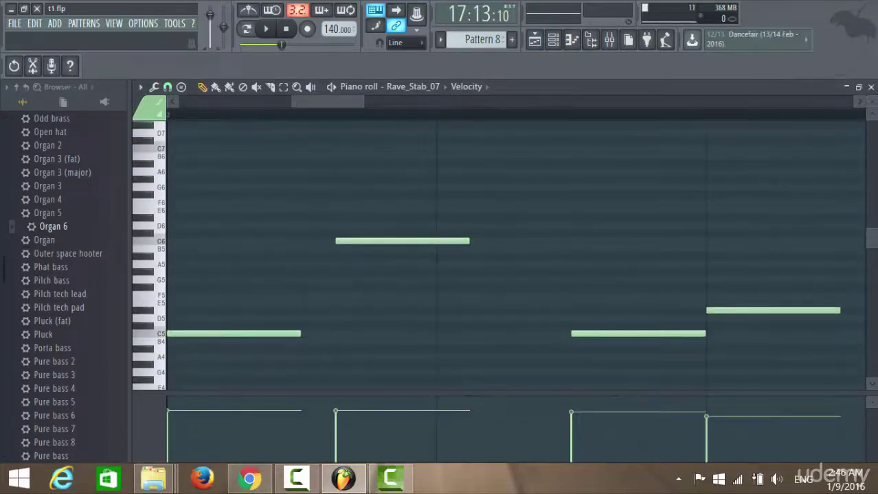
left_click_drag(873, 241, 805, 245)
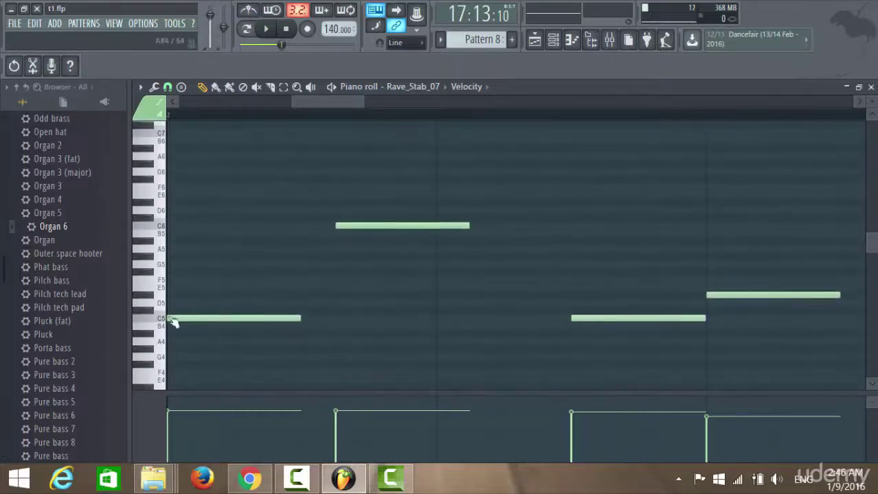
left_click_drag(326, 101, 187, 107)
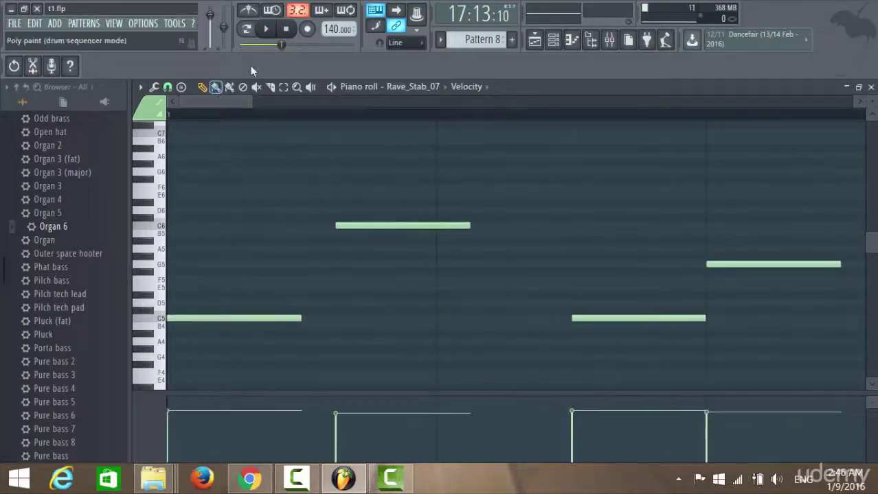
left_click(246, 29)
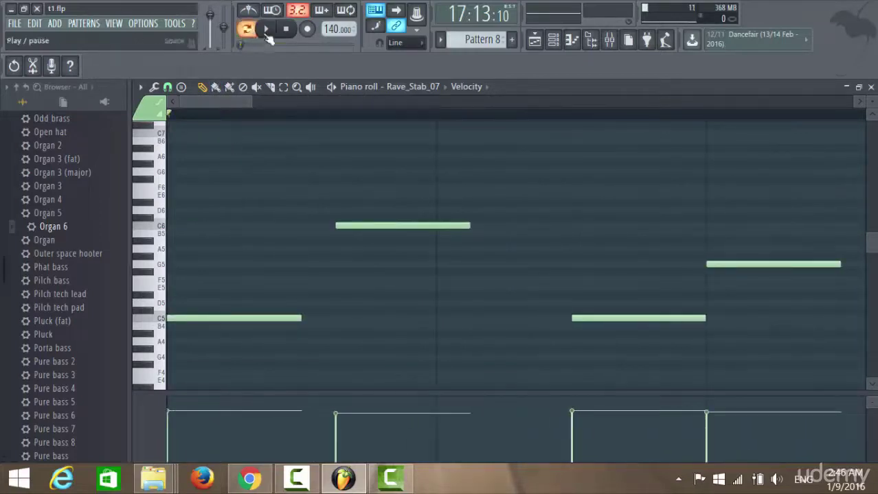
Play Pattern 8 to audition its Rave_Stab_07 notes, glance at the channel rack, and stop playback.
left_click(267, 29)
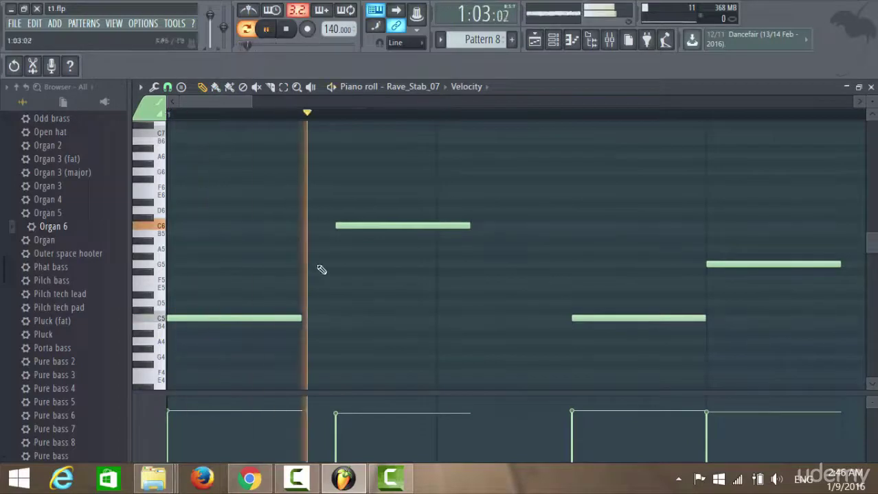
left_click_drag(229, 103, 432, 86)
mouse_move(209, 80)
left_mouse_down()
mouse_move(205, 87)
mouse_move(328, 103)
mouse_move(404, 93)
mouse_move(214, 95)
left_mouse_up()
left_click(286, 29)
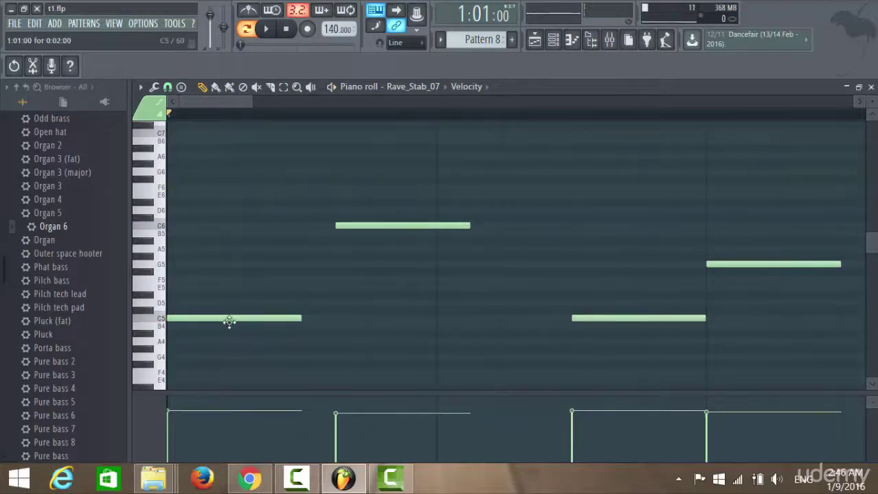
left_click(555, 44)
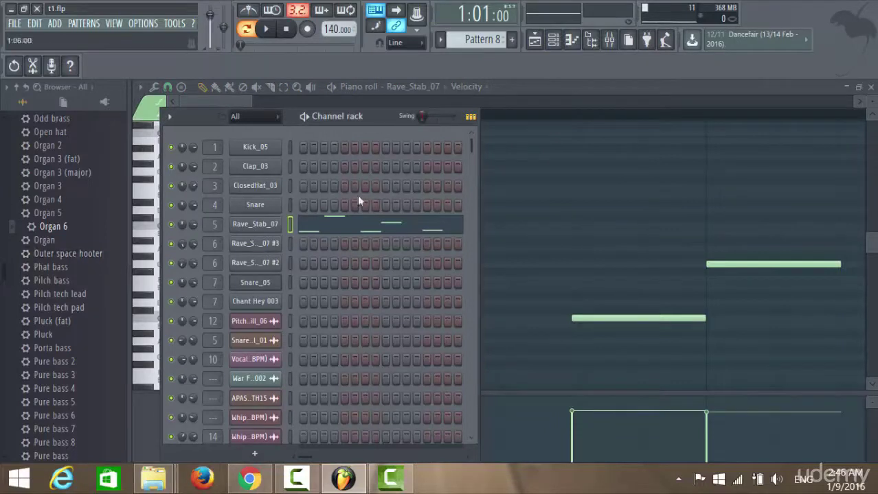
left_click(520, 84)
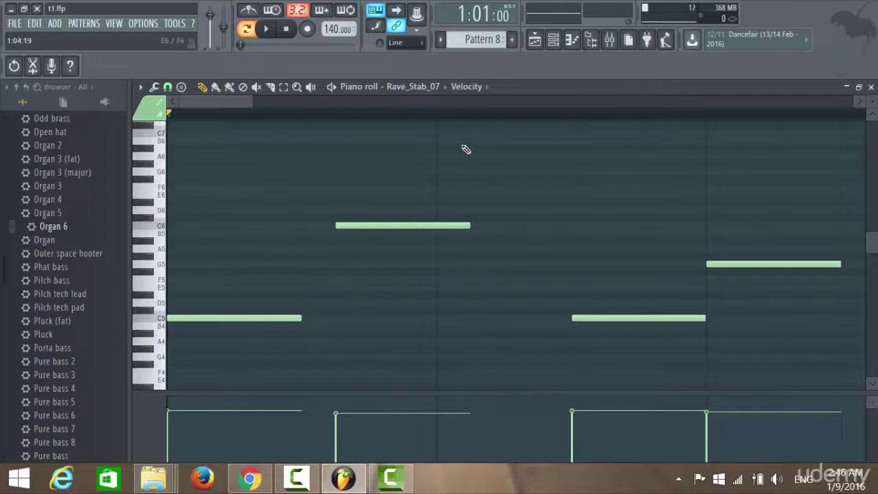
left_click(266, 28)
left_click(287, 29)
Inspect Rave_Stab_07's sampler settings and the effects chain on its mixer track, Insert 5.
left_click(612, 43)
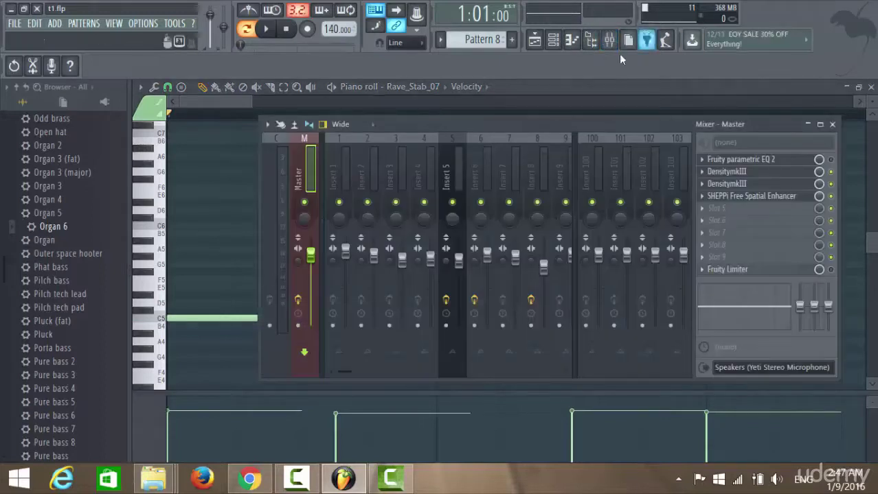
left_click(609, 39)
left_click(534, 39)
left_click(553, 39)
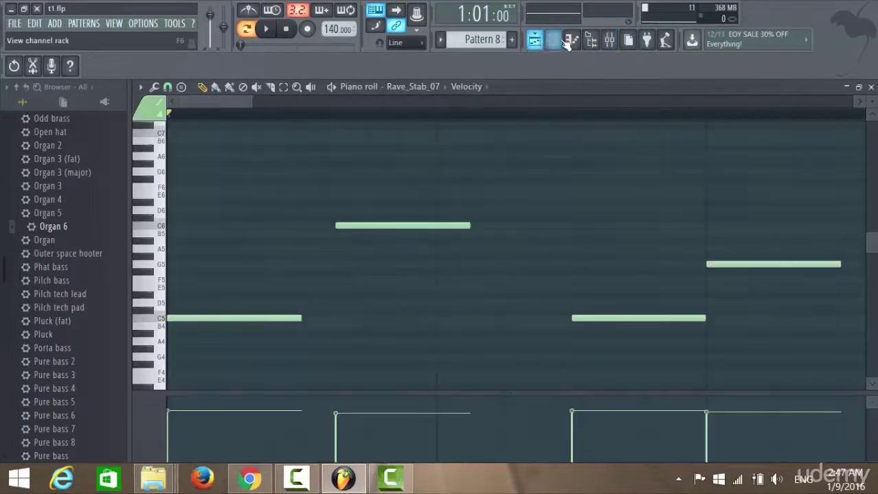
left_click(566, 42)
left_click(269, 226)
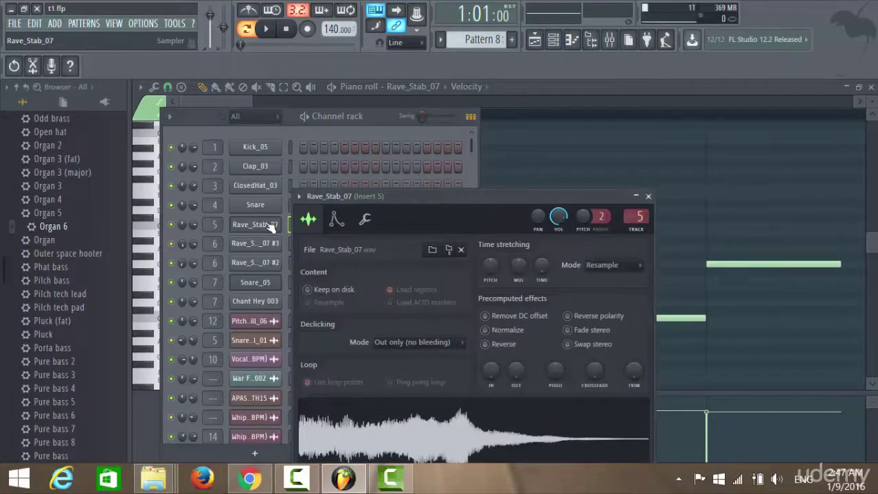
left_click(269, 227)
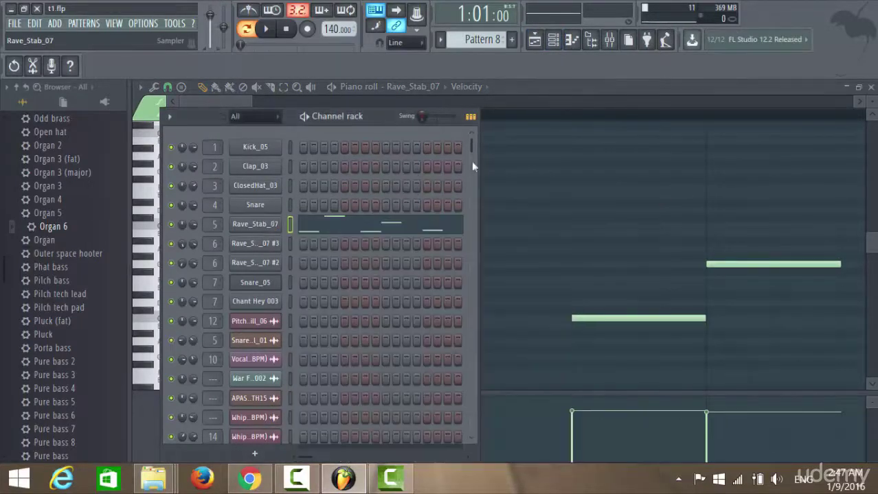
left_click(259, 227)
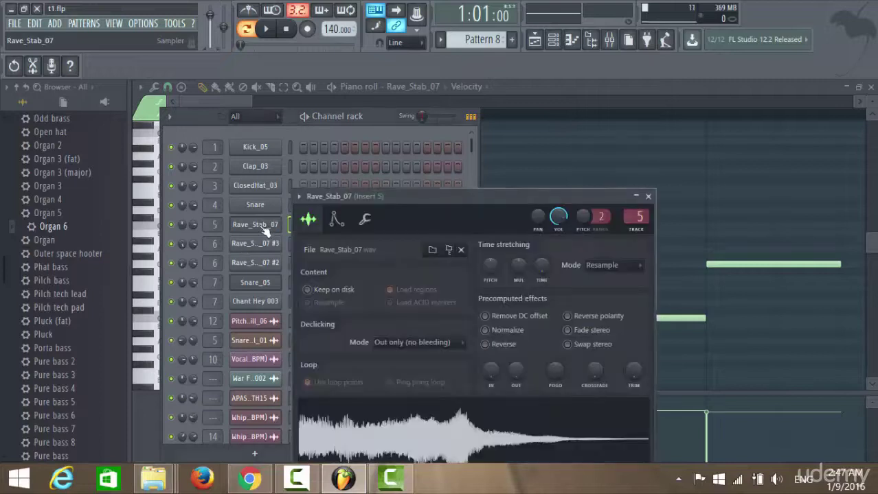
left_click(609, 39)
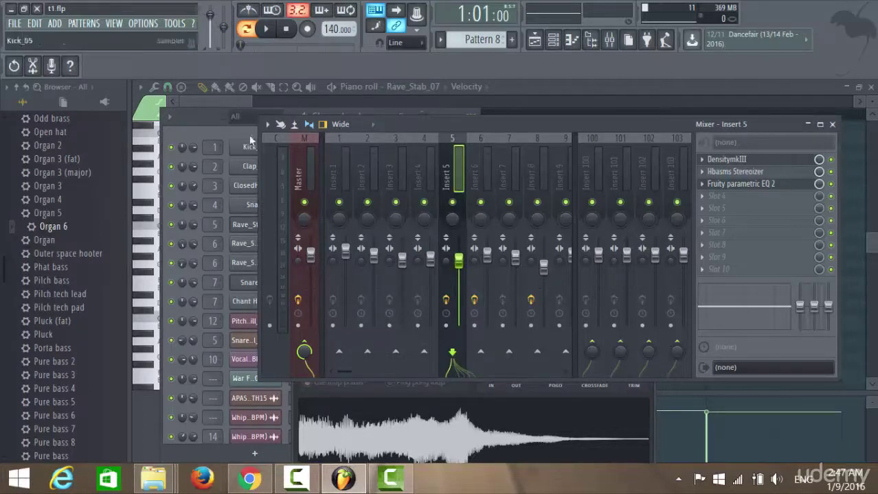
Check the channel rack for mixer tracks already in use and route Rave_Stab_07 to mixer track 18.
left_click(215, 121)
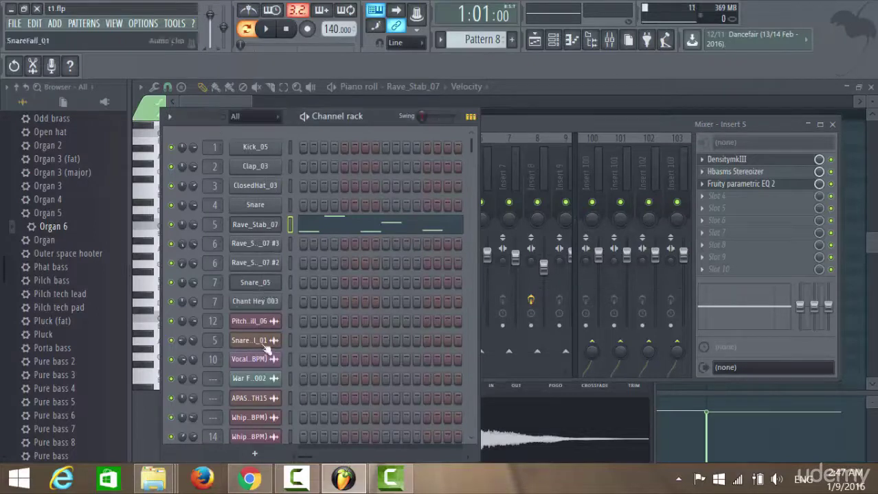
scroll(318, 250, "down", 4)
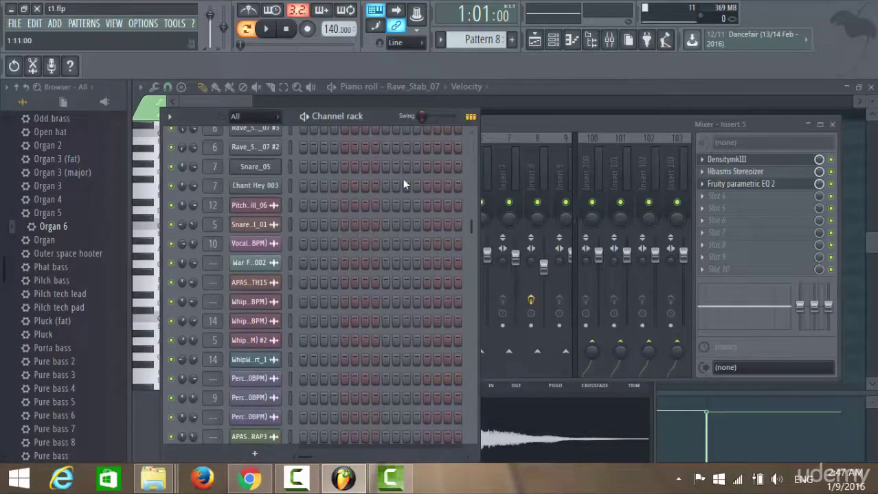
scroll(398, 185, "down", 1)
scroll(310, 281, "down", 6)
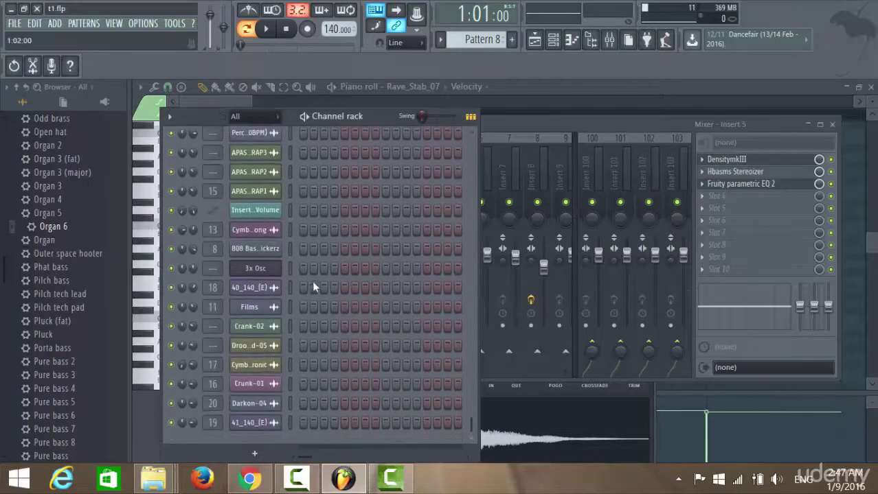
scroll(318, 275, "up", 10)
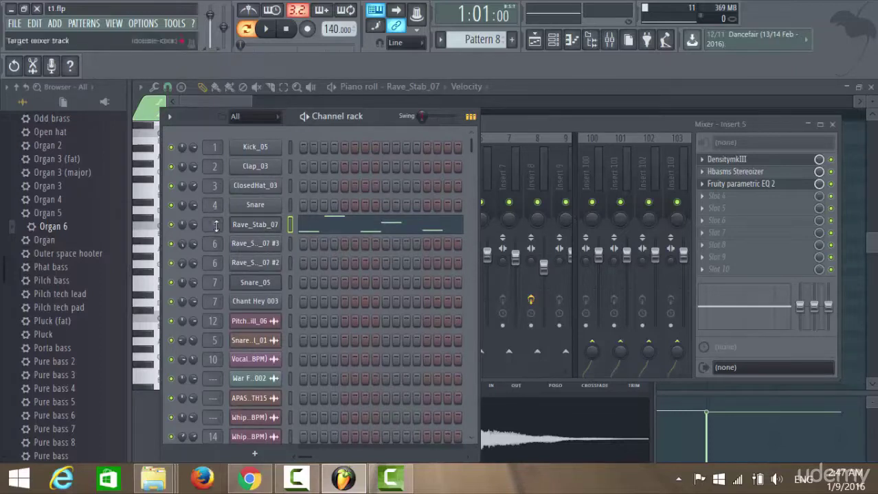
left_click_drag(215, 226, 215, 193)
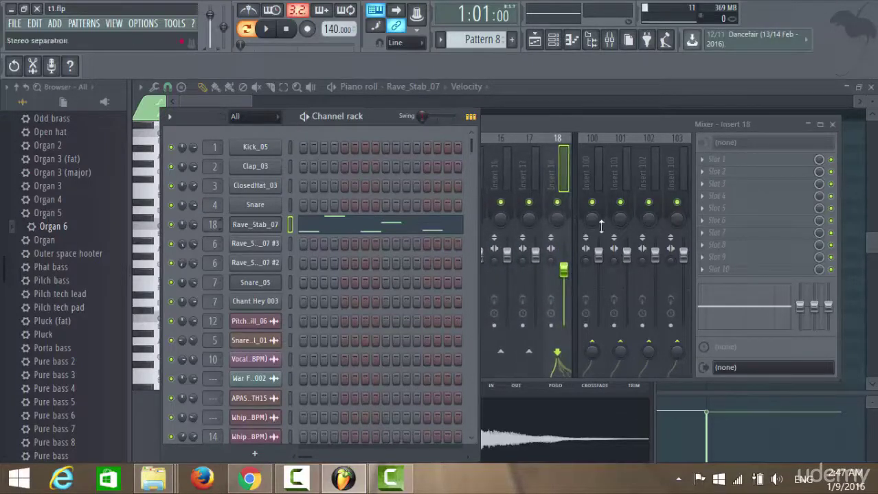
Load Fruity Parametric EQ 2 into the first effect slot of Insert 18.
left_click(576, 172)
left_click(712, 161)
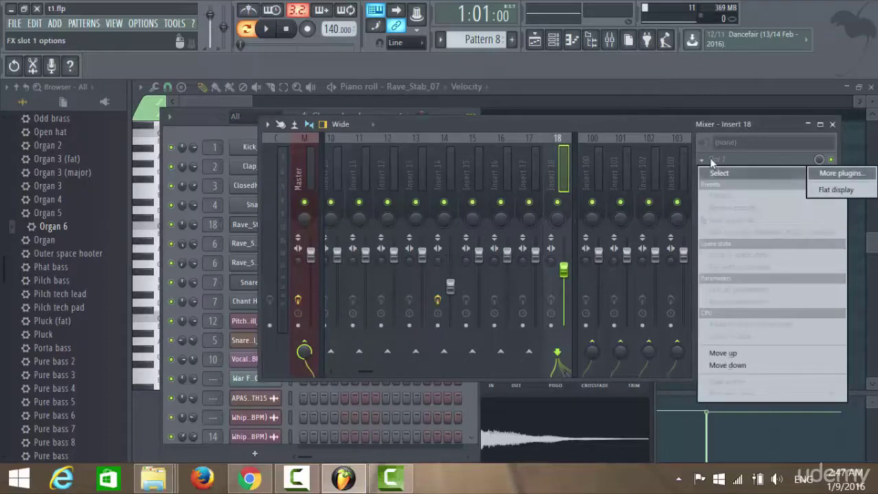
left_click(840, 174)
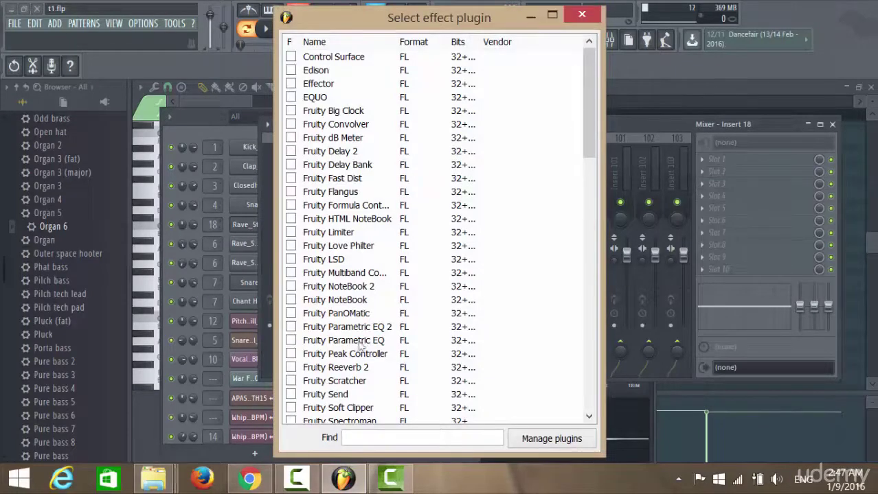
double_click(377, 328)
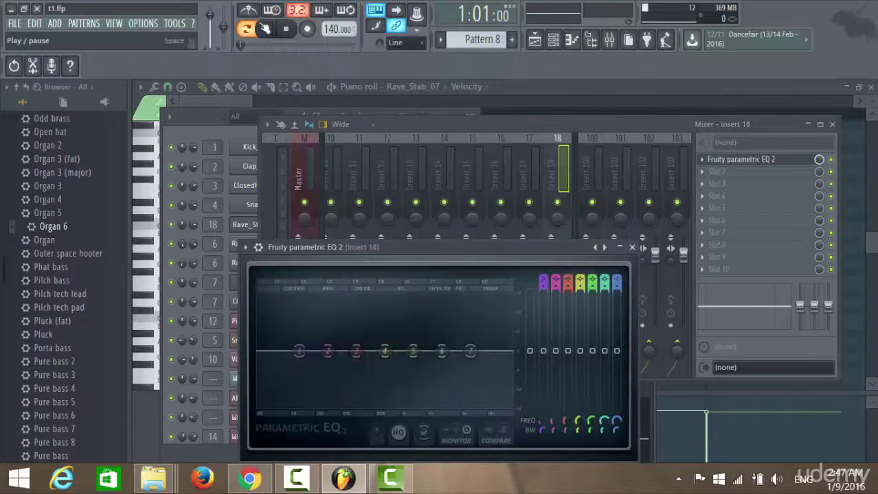
During playback, shape Insert 18's EQ: pull band 1 fully down, cut band 5, raise bands 4 and 7, and dip band 6 near 989 Hz.
left_click(271, 30)
left_click_drag(300, 351, 351, 405)
left_click_drag(413, 351, 431, 377)
left_click_drag(469, 351, 467, 345)
left_click_drag(384, 350, 349, 333)
left_click_drag(441, 351, 400, 358)
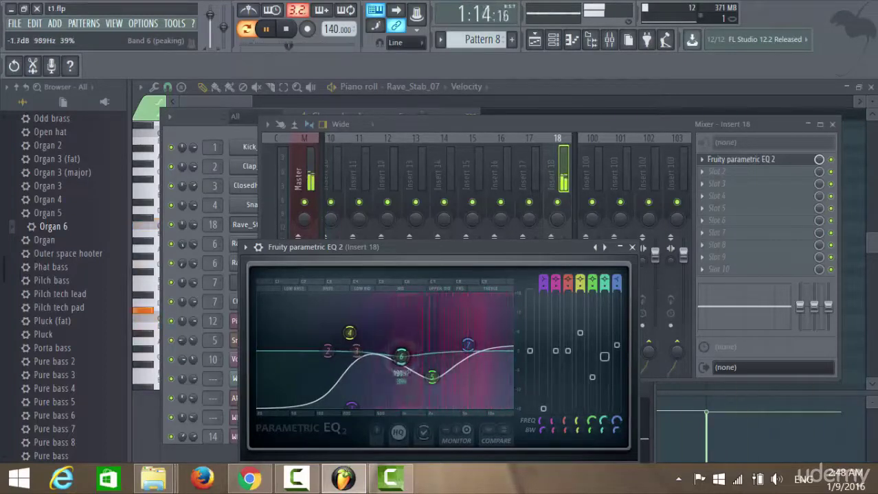
Load the epicVerb reverb into the second effect slot of Insert 18.
left_click(702, 171)
left_click(858, 193)
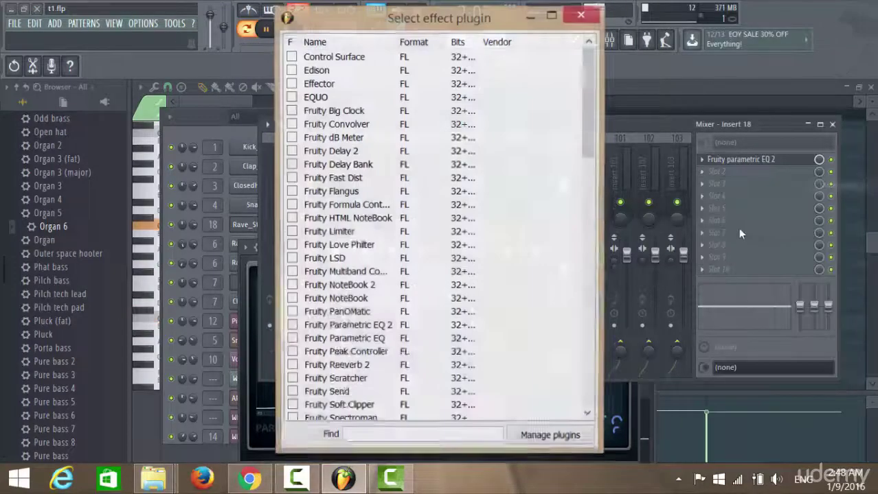
left_click_drag(593, 96, 586, 254)
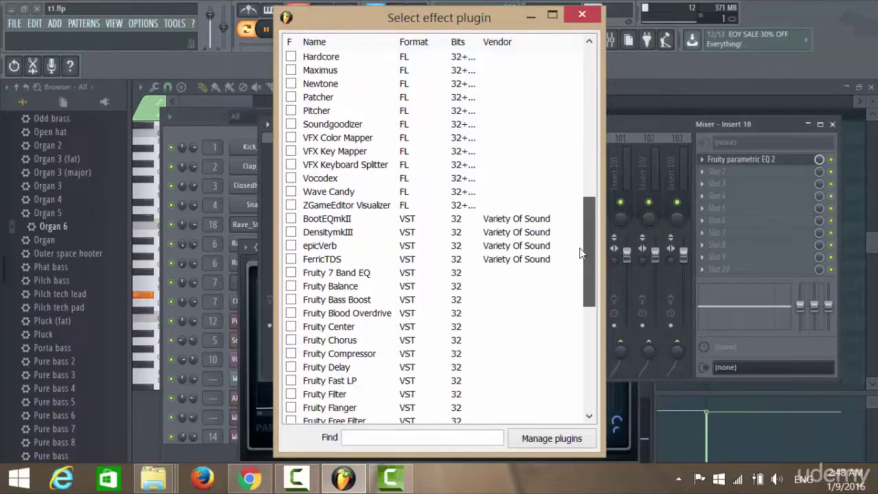
double_click(328, 249)
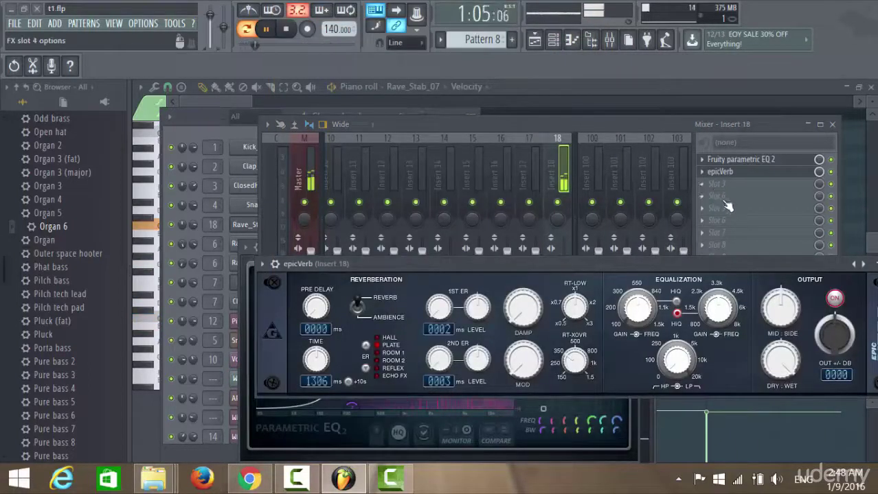
Try the S Private Room and S Modern Drums presets in epicVerb while the pattern plays.
left_click(264, 263)
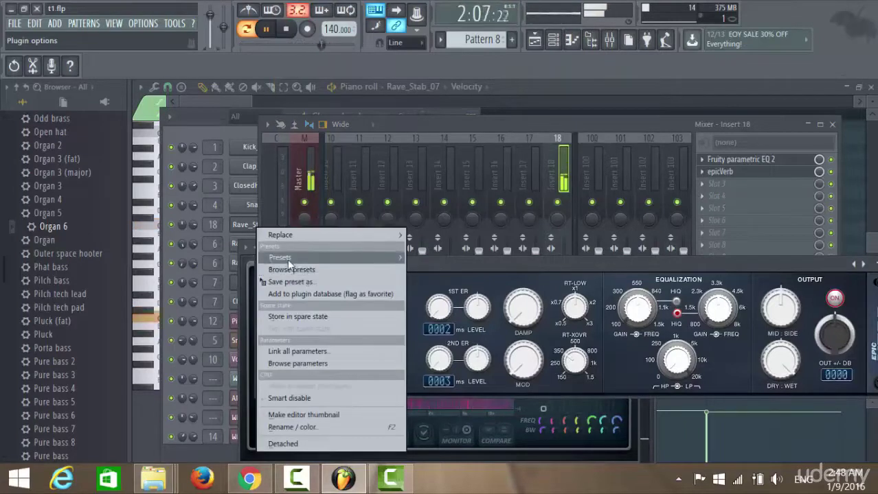
mouse_move(289, 263)
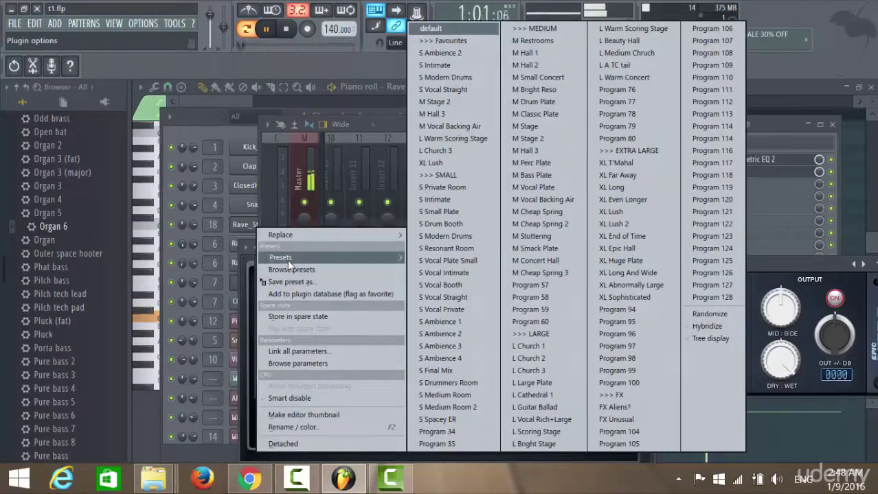
left_click(438, 199)
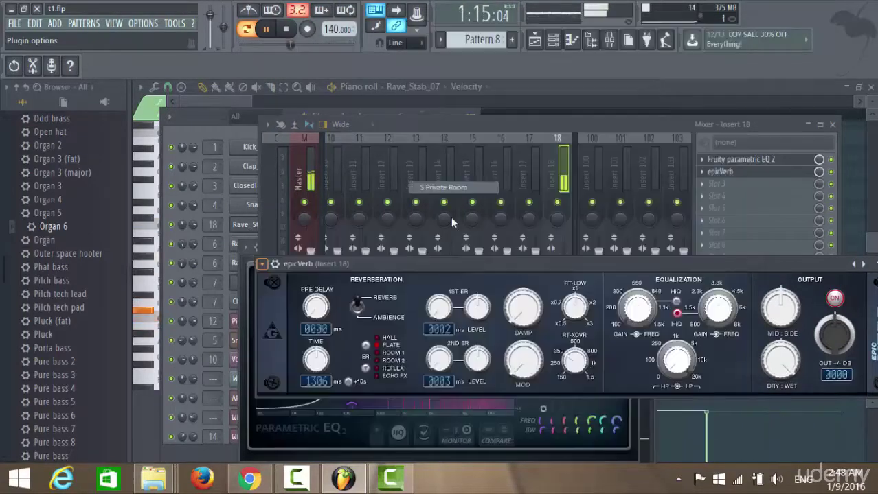
left_click(264, 264)
mouse_move(285, 261)
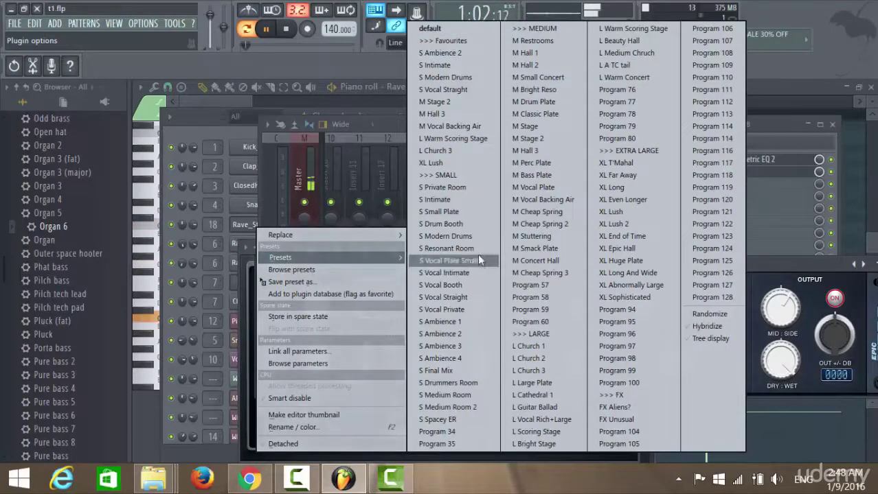
left_click(450, 236)
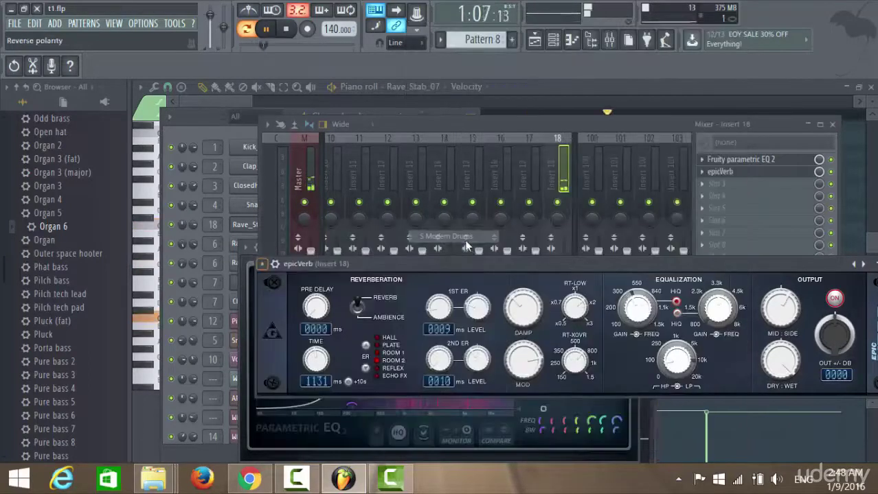
Load the S Resonant Room preset in epicVerb and reposition its window so all controls are visible.
left_click(263, 264)
mouse_move(298, 257)
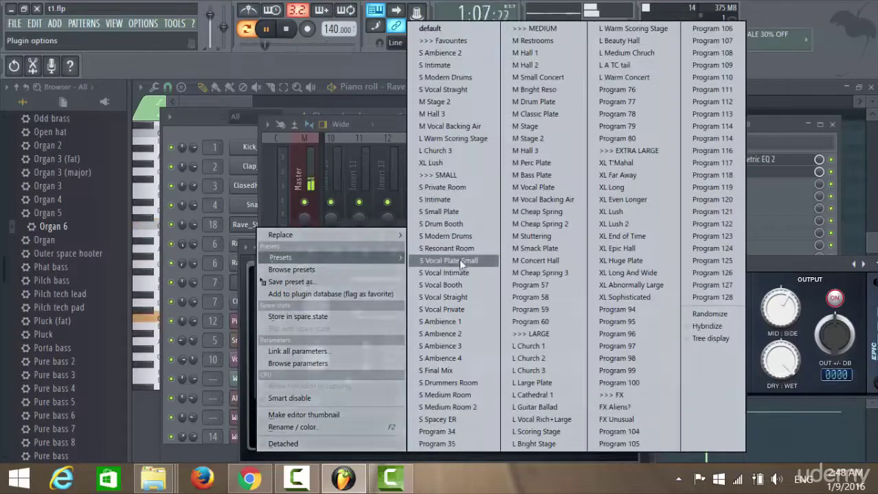
left_click(456, 252)
left_click_drag(520, 262, 388, 193)
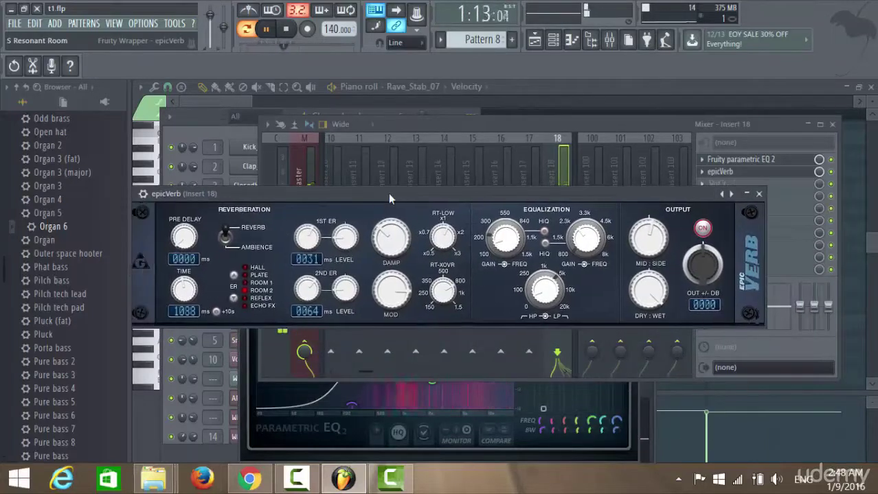
left_click_drag(333, 197, 408, 265)
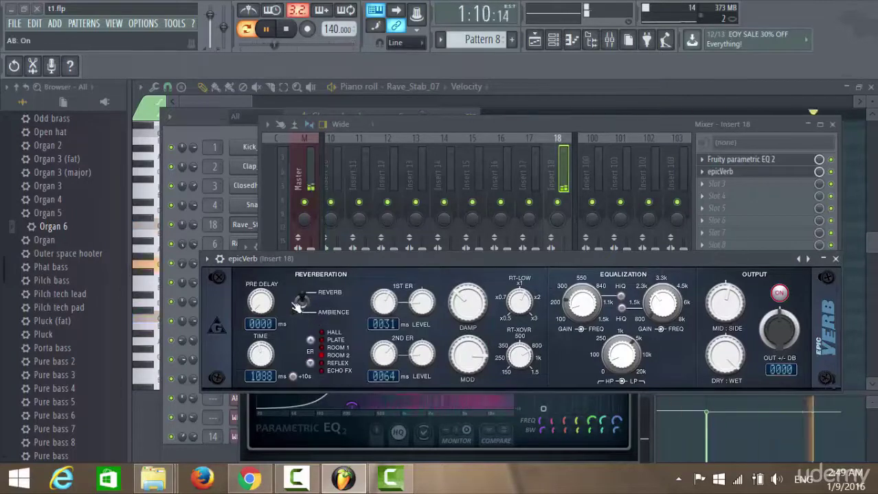
left_click(208, 259)
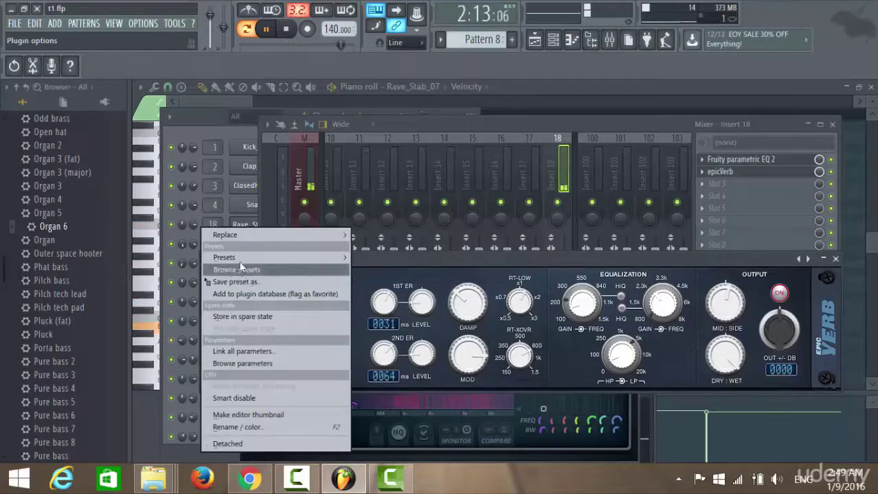
mouse_move(243, 255)
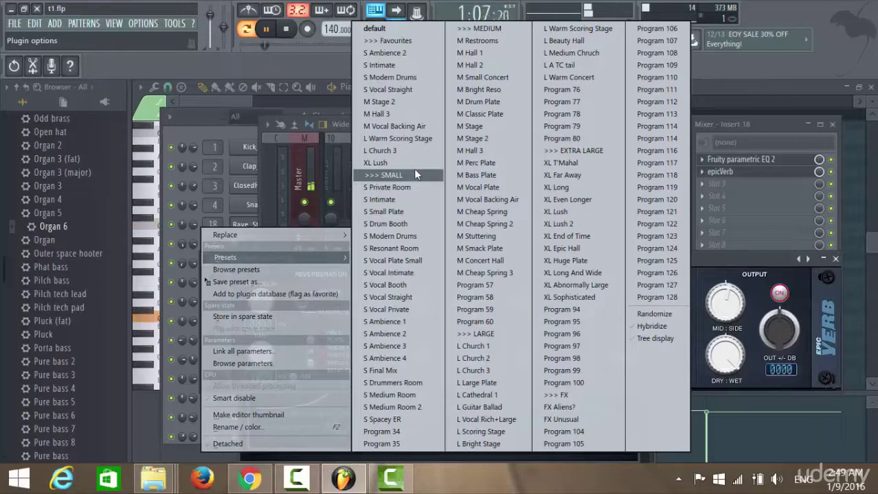
left_click(655, 262)
Reduce epicVerb's Dry:Wet mix on Insert 18 from fully wet to slightly past the midpoint.
left_click_drag(724, 364, 724, 342)
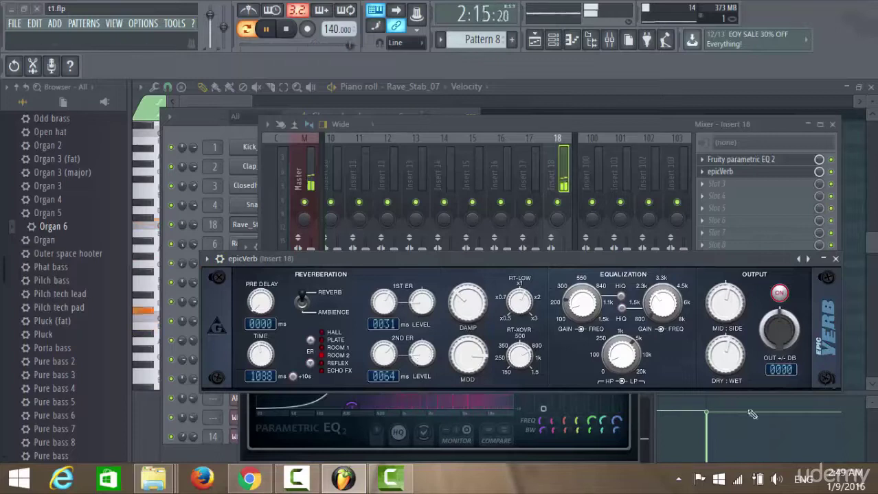
left_click_drag(727, 354, 726, 354)
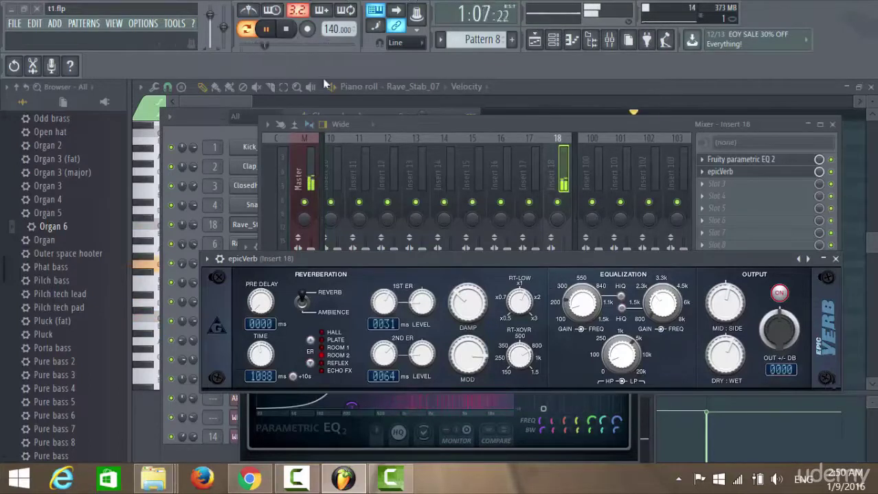
Load the DensitymkIII compressor into the third effect slot of Insert 18.
left_click(207, 258)
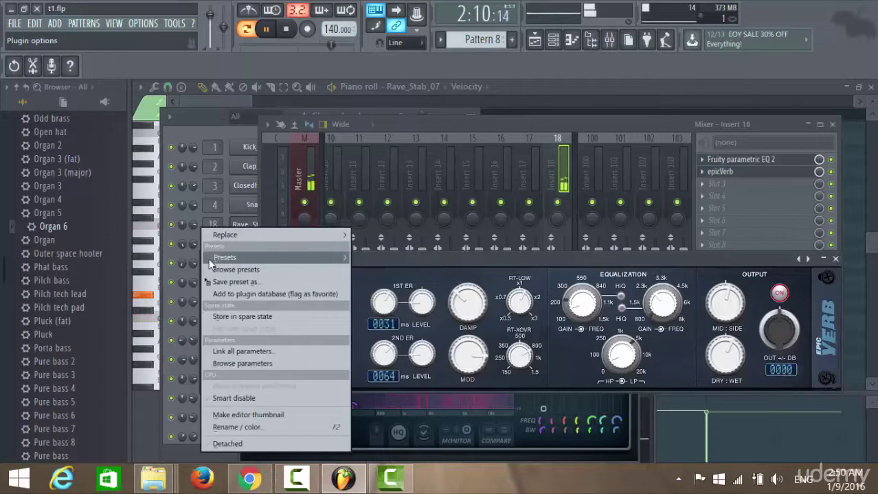
left_click(781, 123)
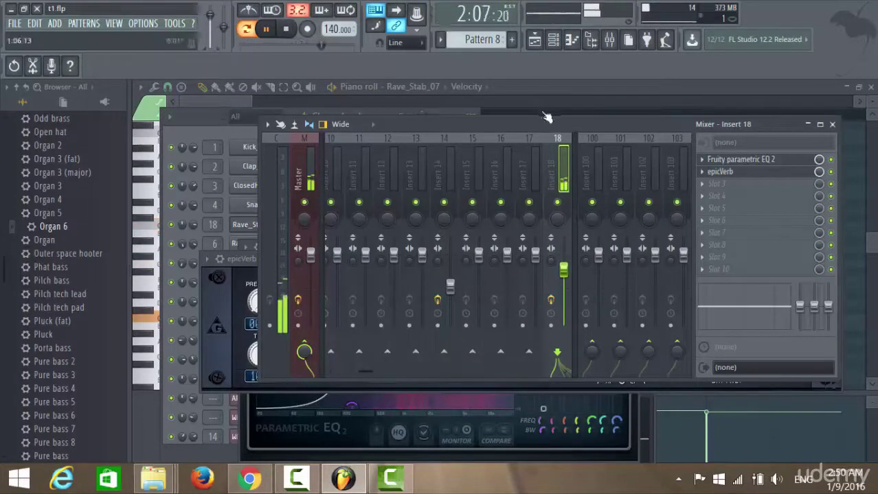
left_click(702, 184)
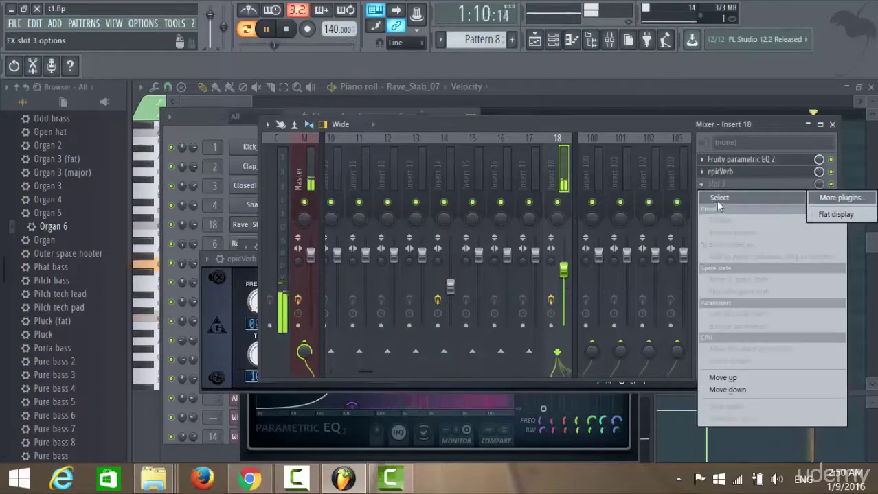
left_click(837, 197)
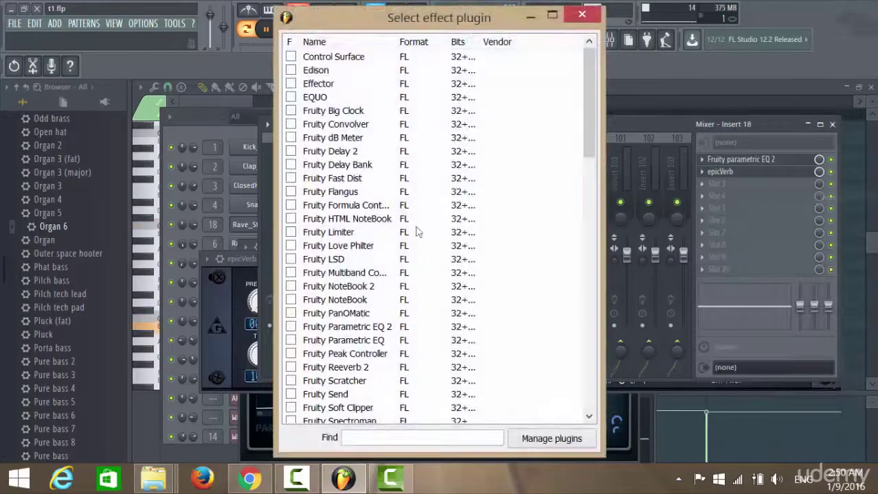
left_click_drag(595, 85, 582, 258)
left_click_drag(438, 181, 356, 162)
left_click(353, 168)
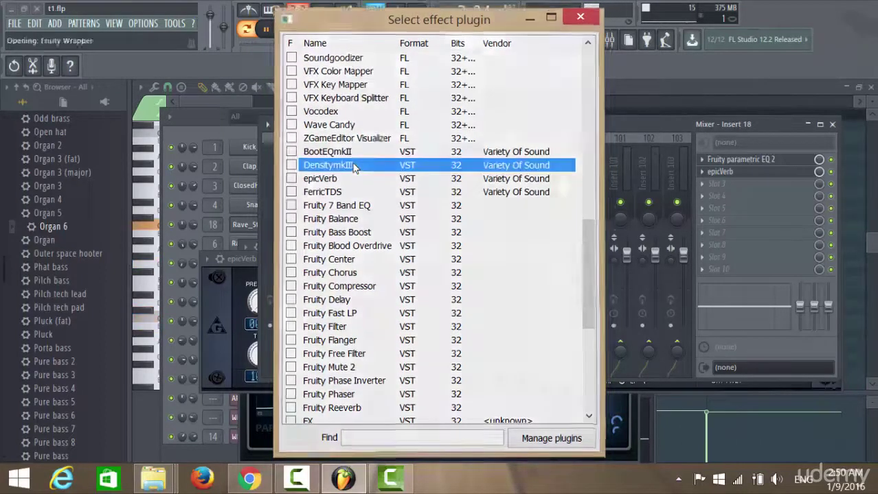
Try DensitymkIII's larger than life preset on Insert 18, load the big picture preset instead, and stop playback.
left_click(701, 184)
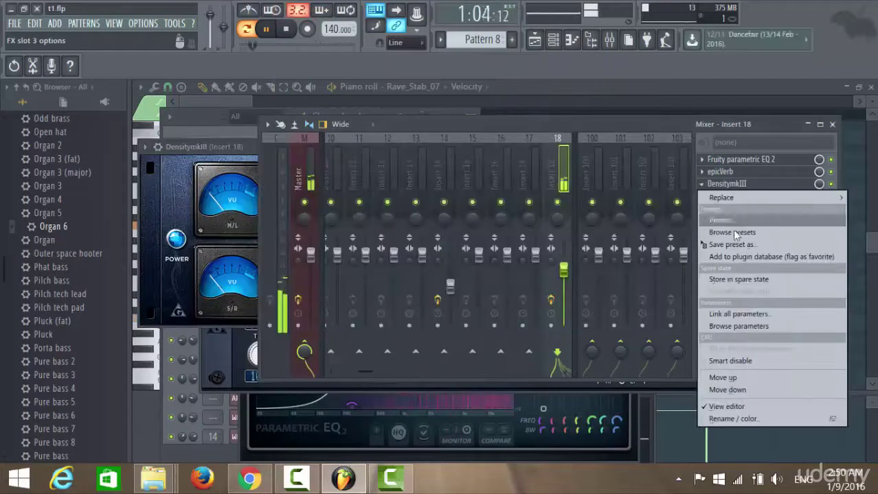
mouse_move(756, 220)
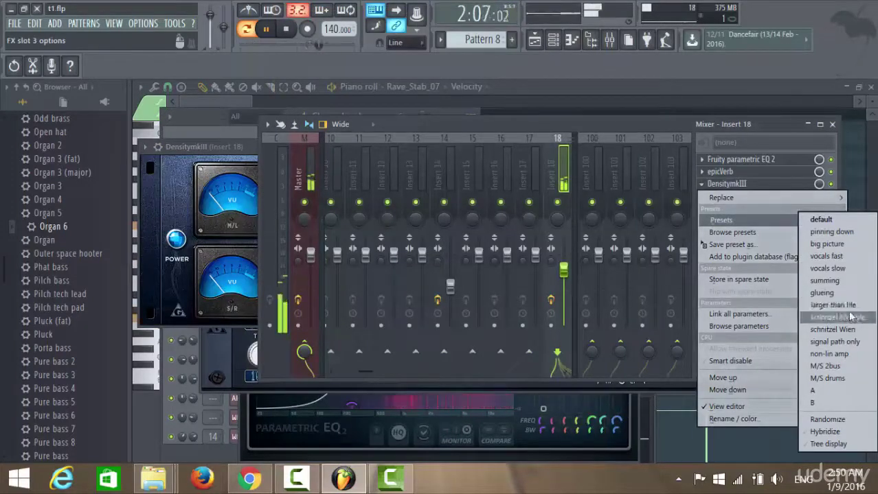
left_click(846, 305)
left_click(705, 190)
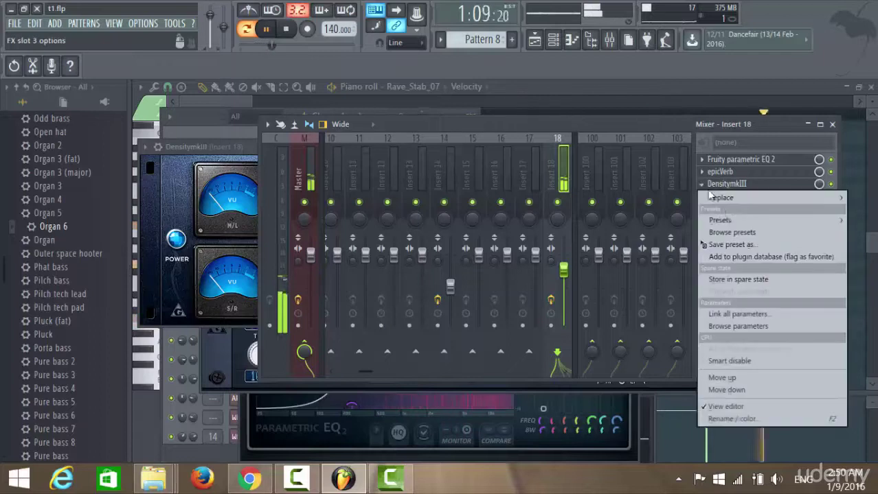
mouse_move(728, 220)
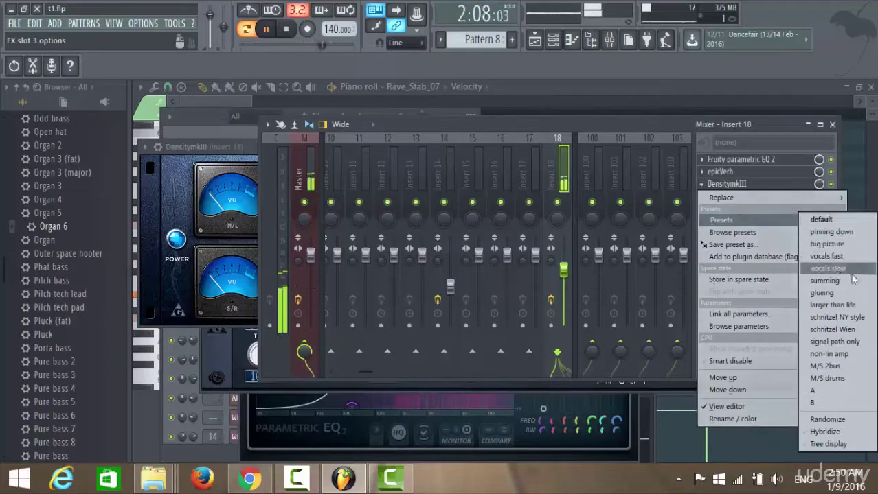
left_click(835, 245)
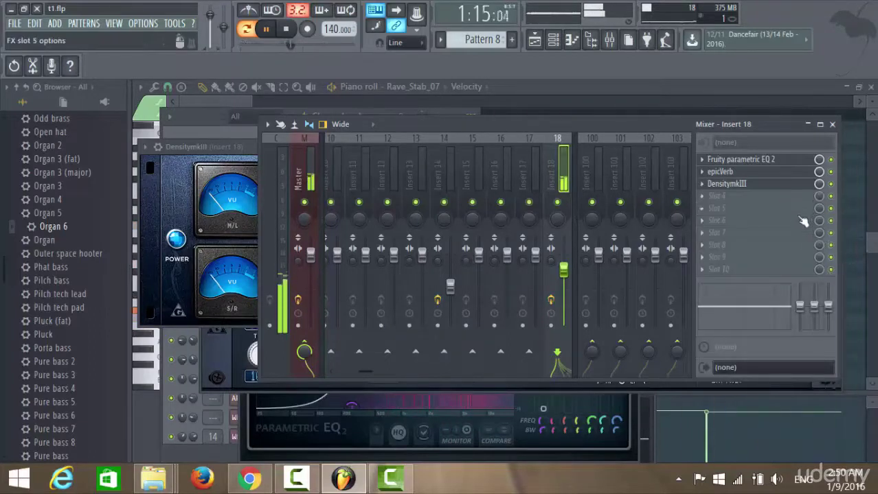
left_click_drag(318, 44, 240, 44)
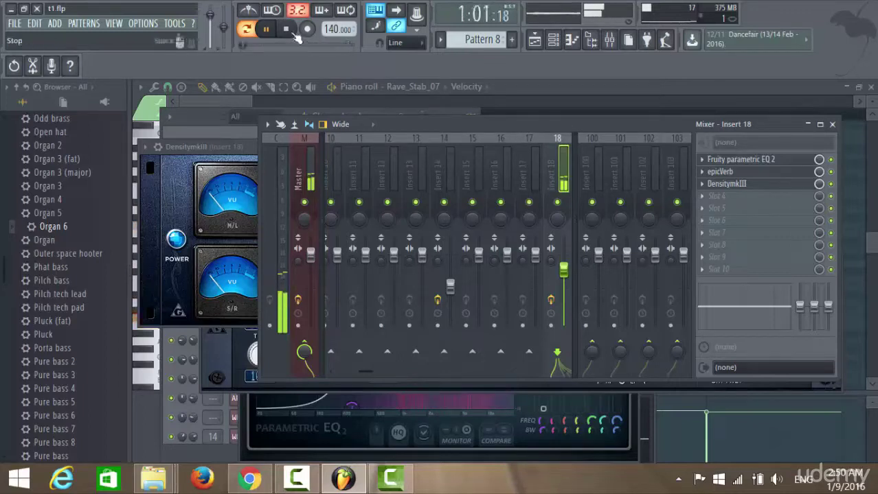
key("space")
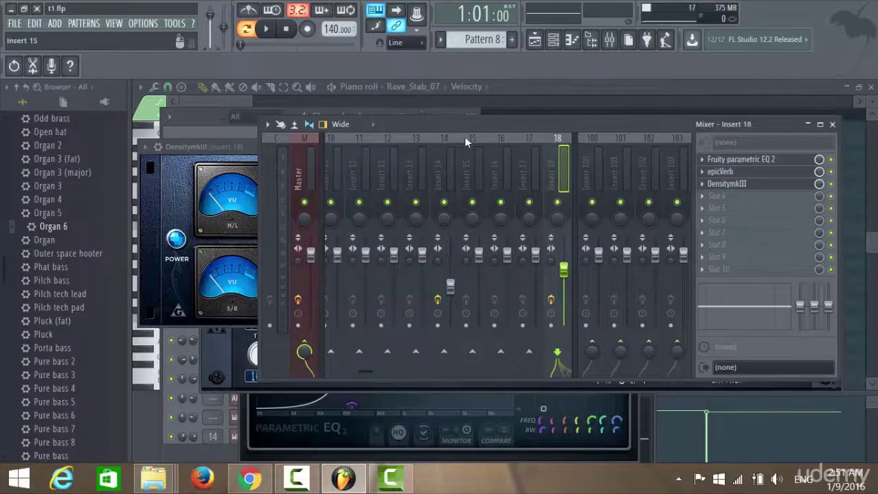
Select Insert 5 in the mixer and check the presets offered by its first effect slot.
left_click_drag(562, 122, 587, 124)
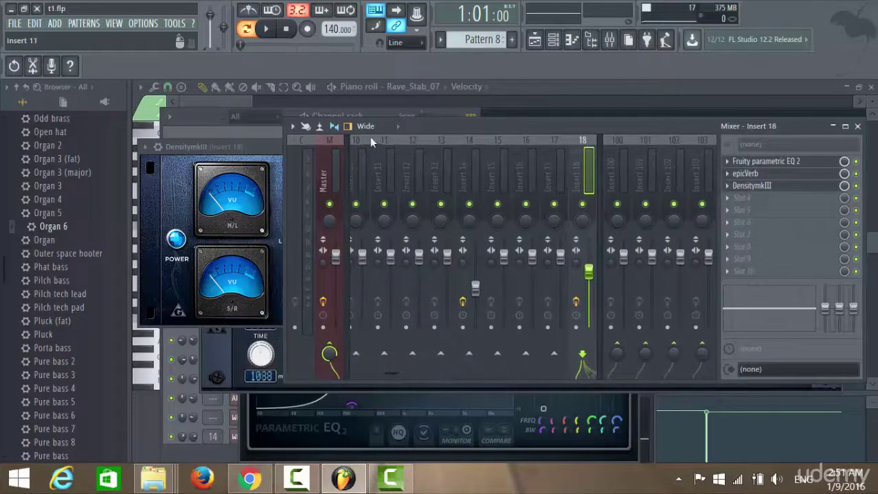
scroll(411, 180, "up", 5)
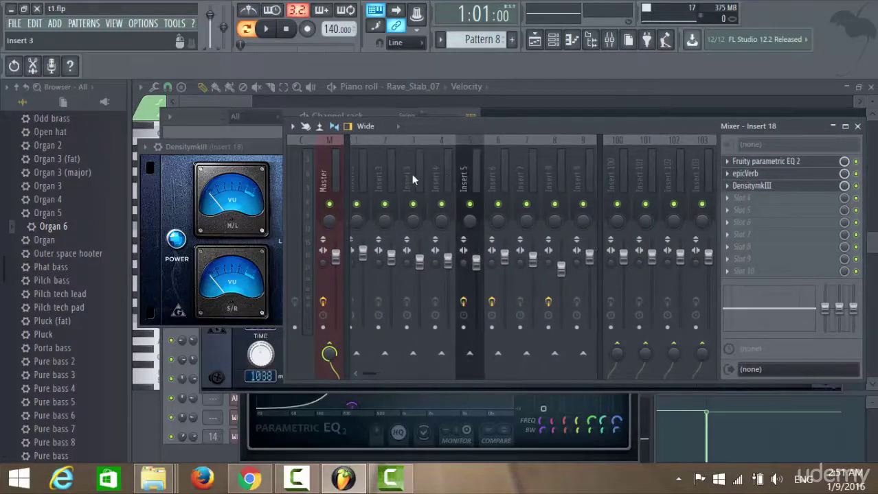
left_click(477, 164)
left_click(731, 198)
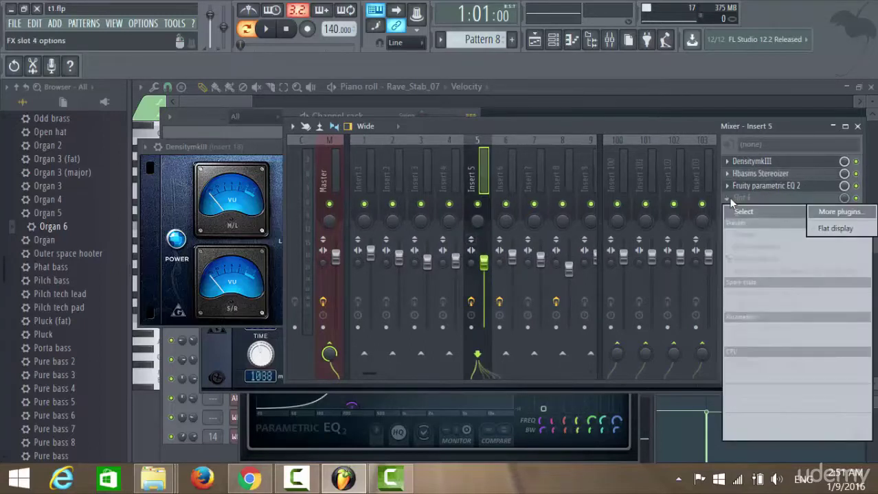
left_click(762, 164)
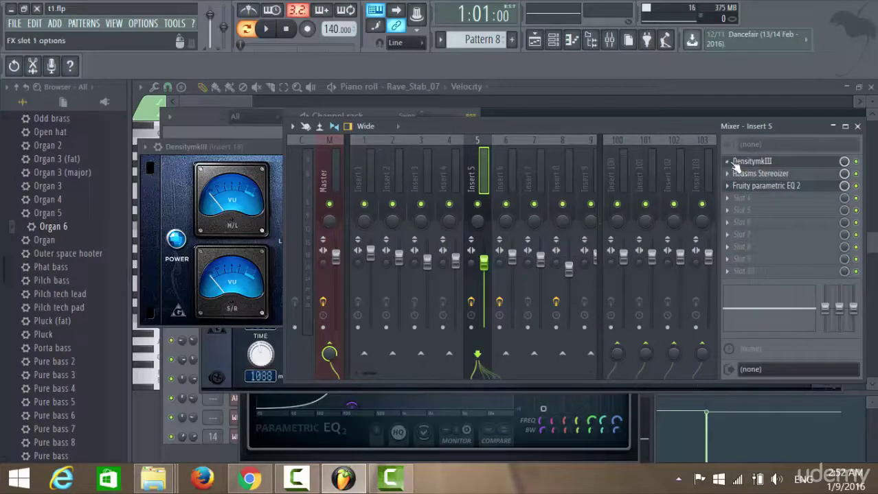
right_click(764, 162)
mouse_move(767, 201)
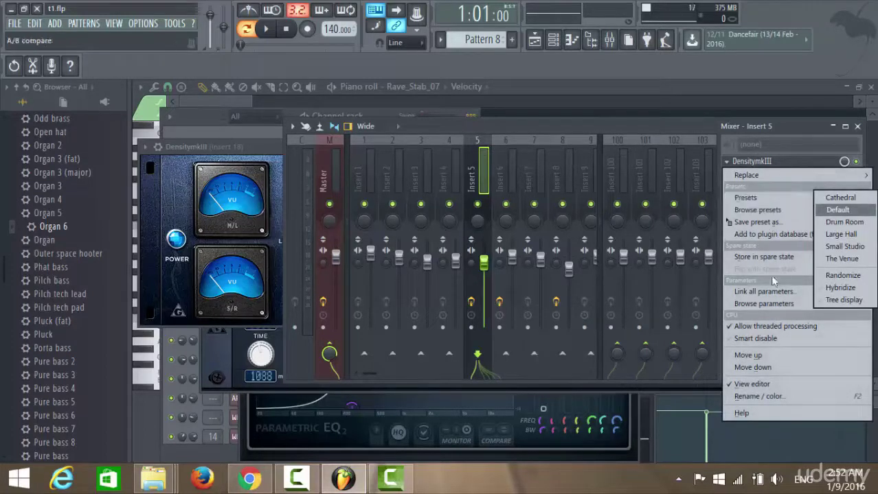
left_click(727, 169)
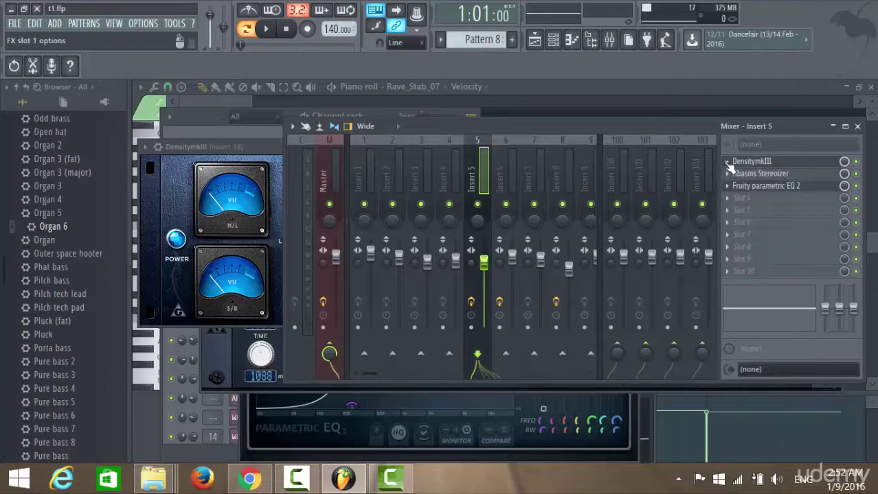
Replace the plugin in the first effect slot of Insert 5 with a fresh DensitymkIII.
left_click(729, 167)
mouse_move(752, 199)
mouse_move(738, 177)
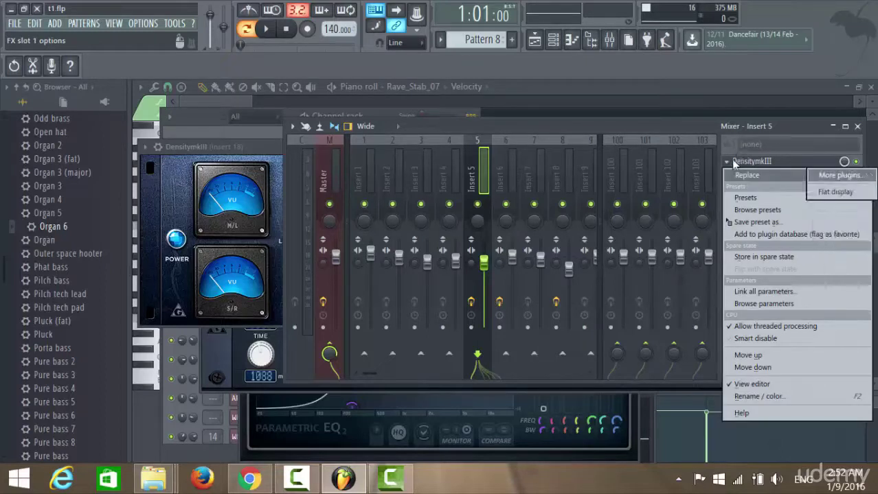
left_click(838, 175)
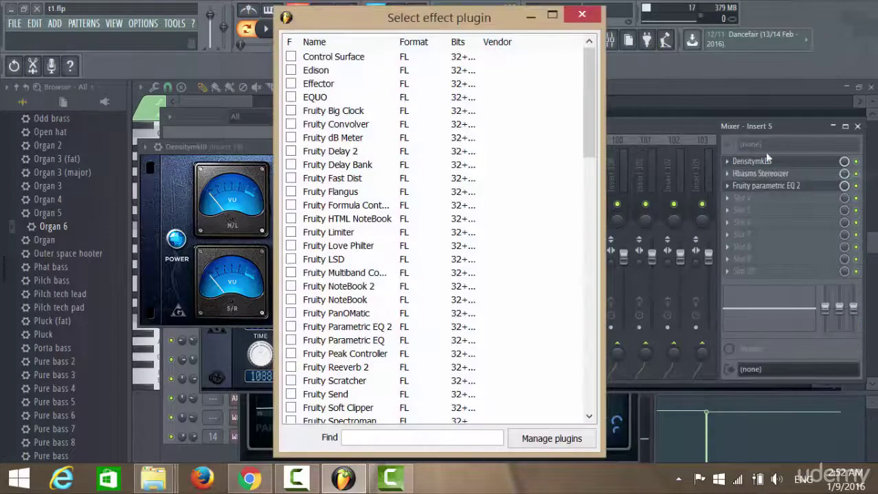
left_click_drag(590, 96, 593, 178)
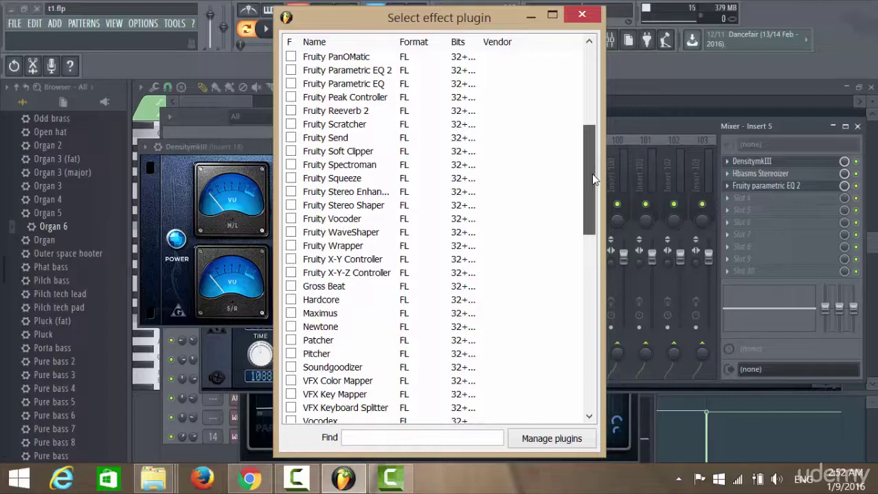
left_click_drag(591, 174, 572, 282)
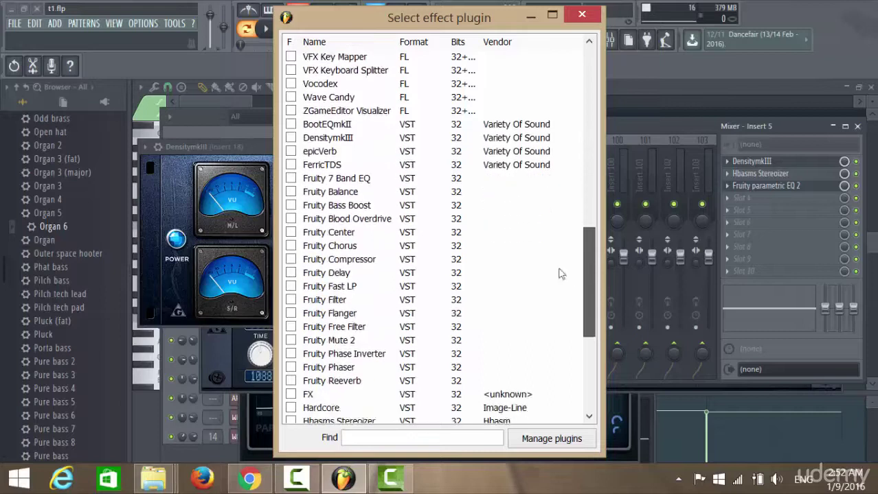
double_click(350, 138)
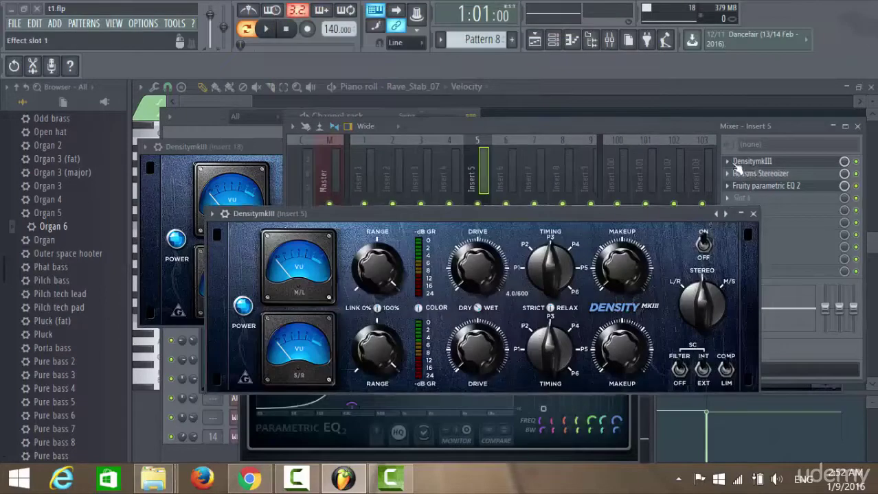
Load the big picture preset in the DensitymkIII on Insert 5.
left_click(735, 168)
mouse_move(749, 198)
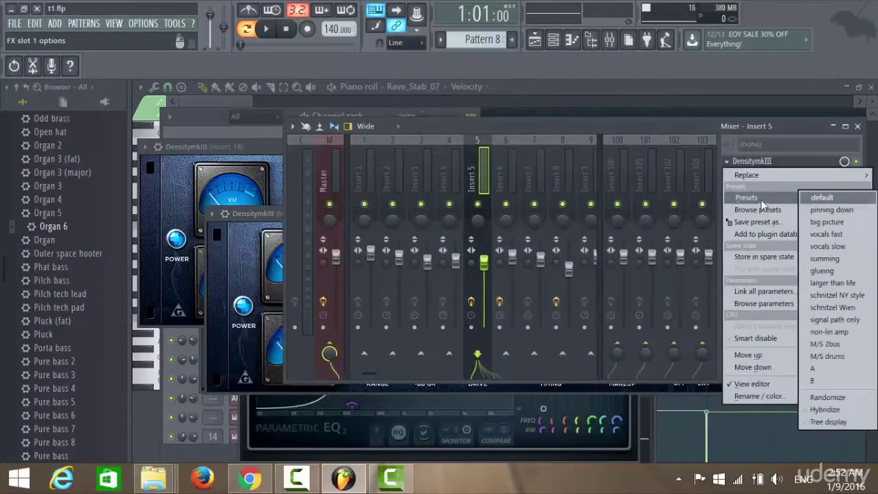
left_click(818, 223)
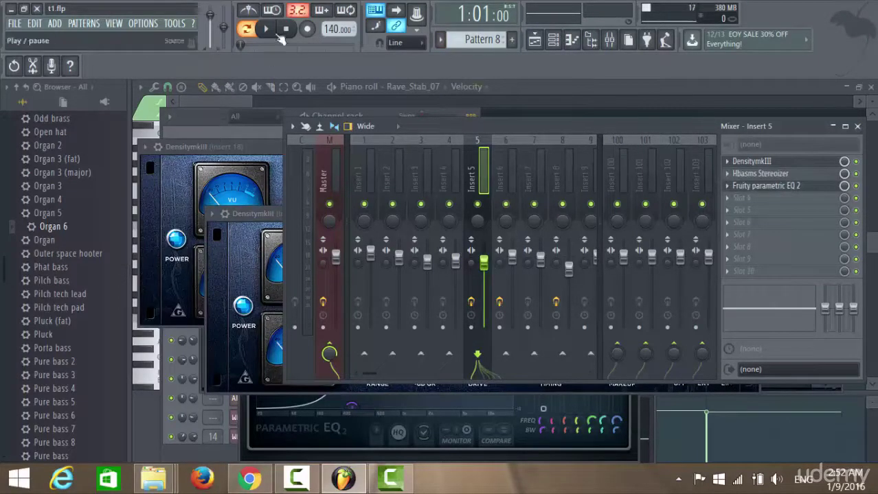
Play the song from the start with the Playlist open, listen to the section from bar 5, and stop playback.
left_click(268, 31)
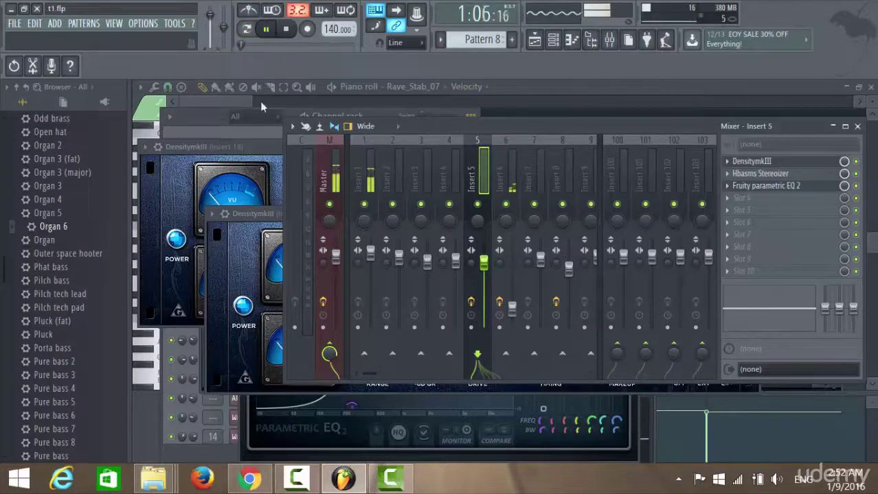
left_click(240, 99)
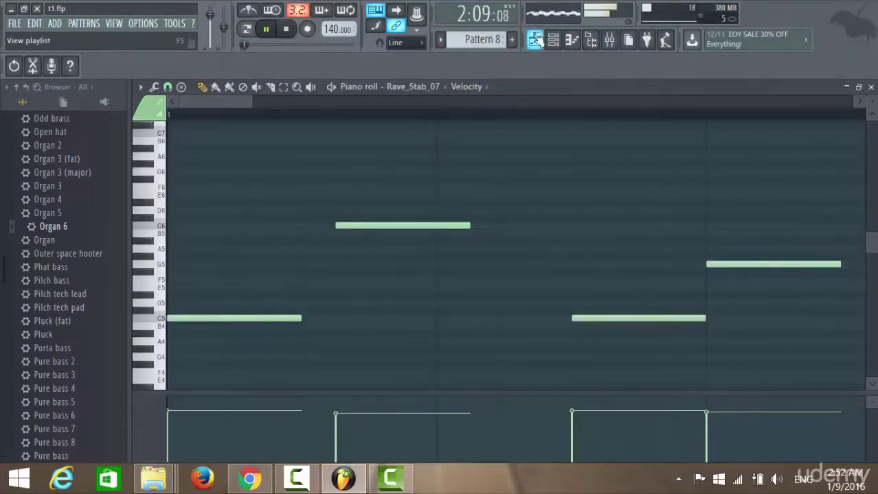
left_click(534, 39)
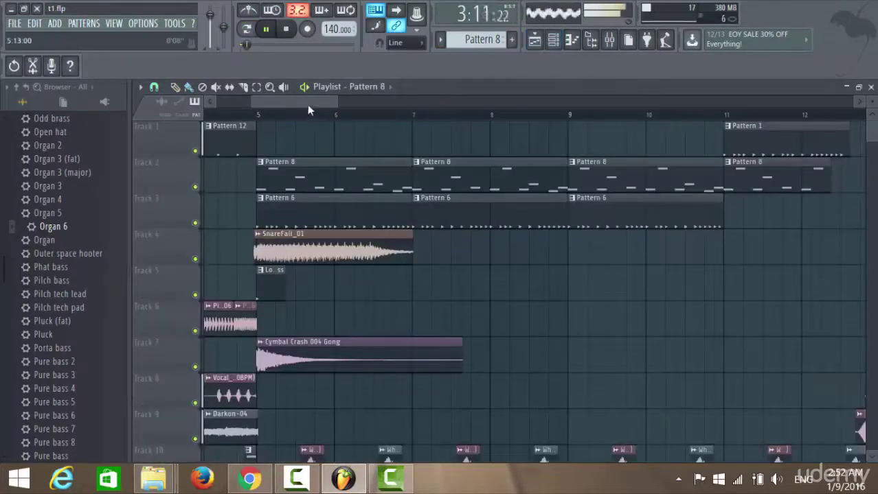
left_click_drag(307, 105, 279, 109)
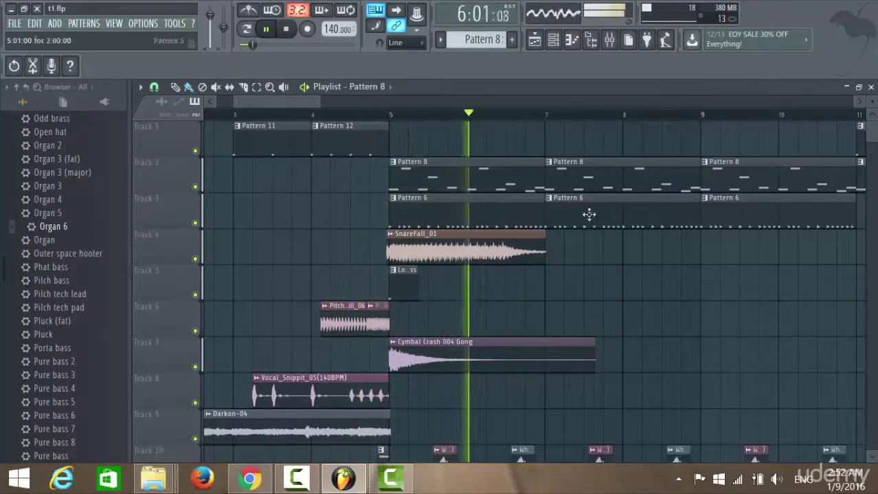
mouse_move(872, 134)
left_mouse_down()
mouse_move(876, 185)
mouse_move(872, 131)
left_mouse_up()
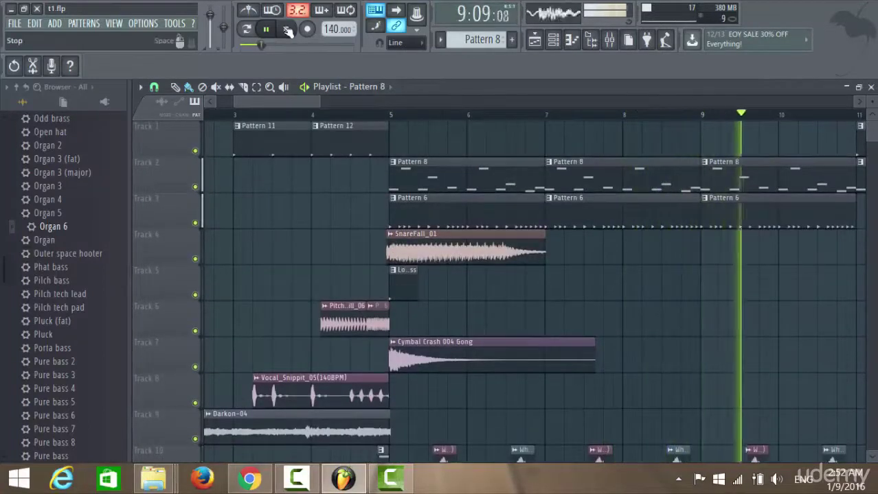
left_click(288, 30)
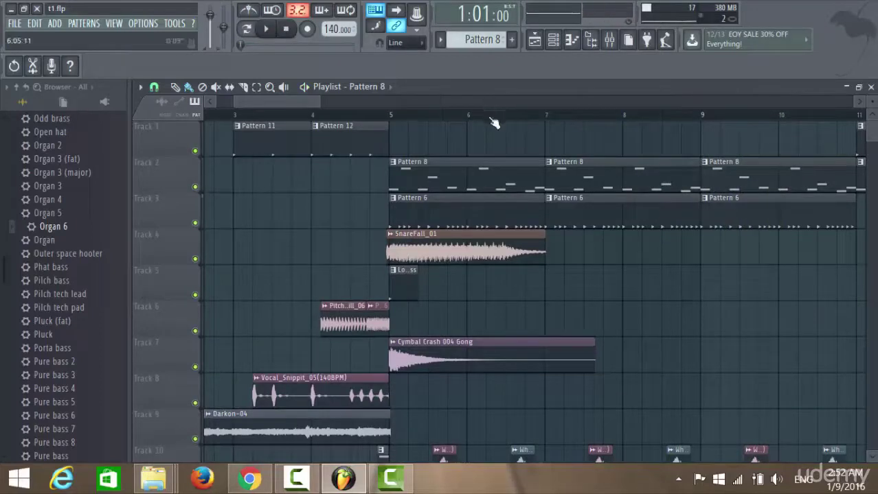
Bring the mixer back up and select Insert 18 to show its effect chain.
left_click(609, 46)
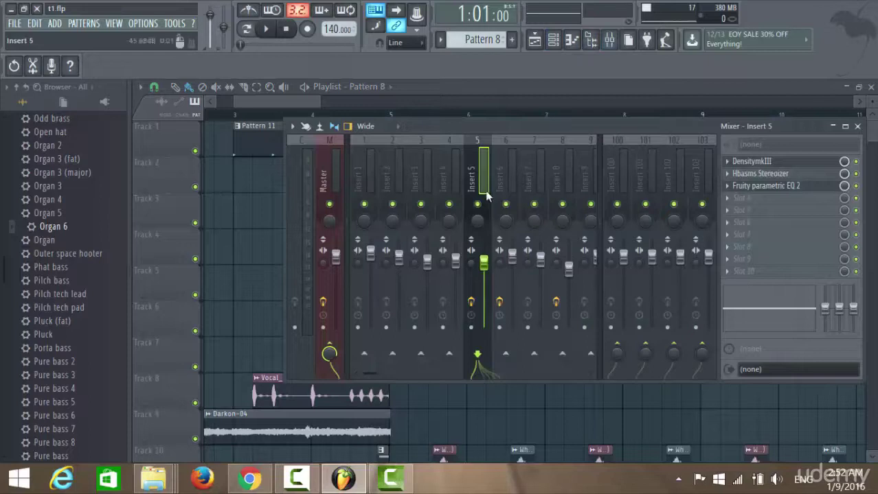
scroll(520, 178, "down", 10)
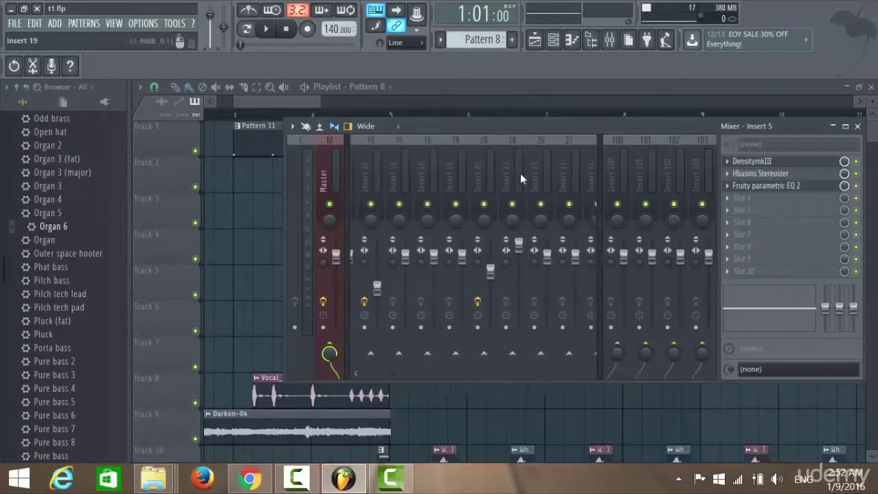
scroll(519, 173, "up", 2)
left_click(477, 179)
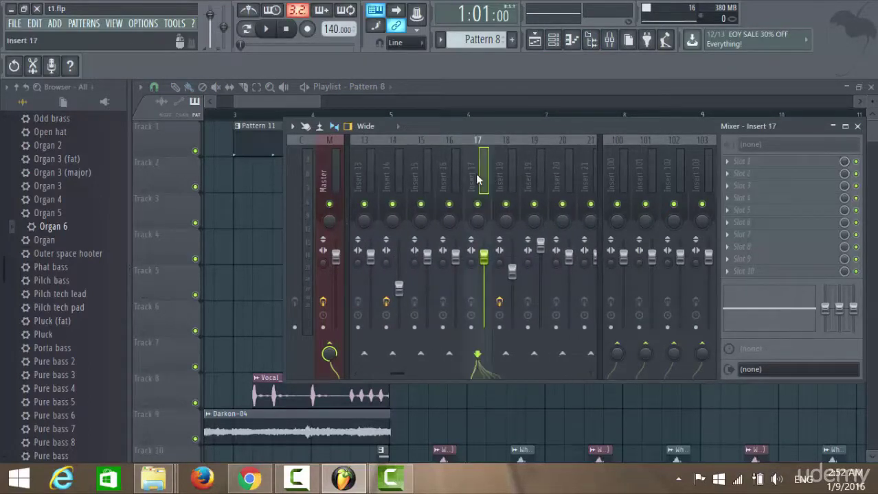
left_click(508, 175)
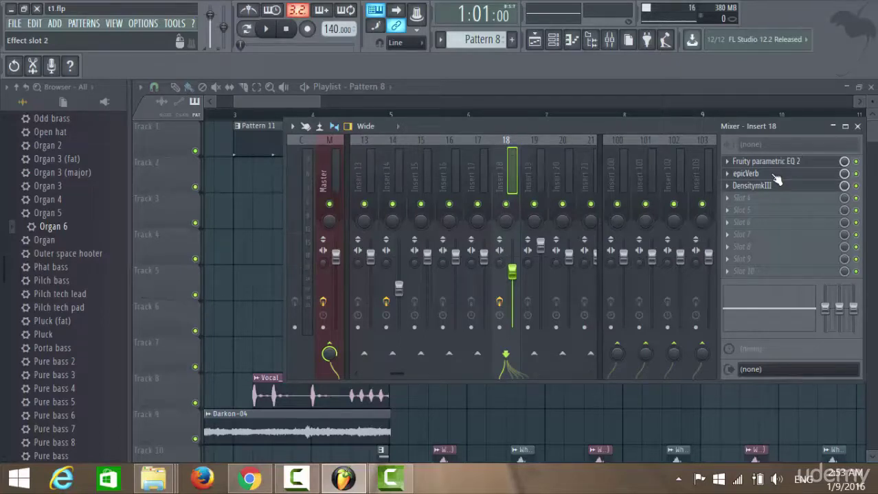
Load the L Large Plate preset in the epicVerb on Insert 18.
left_click(734, 174)
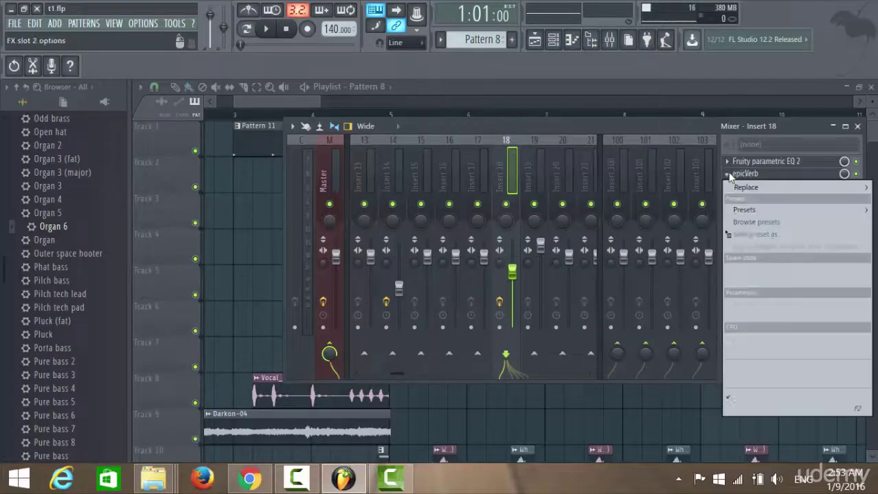
mouse_move(742, 189)
mouse_move(753, 208)
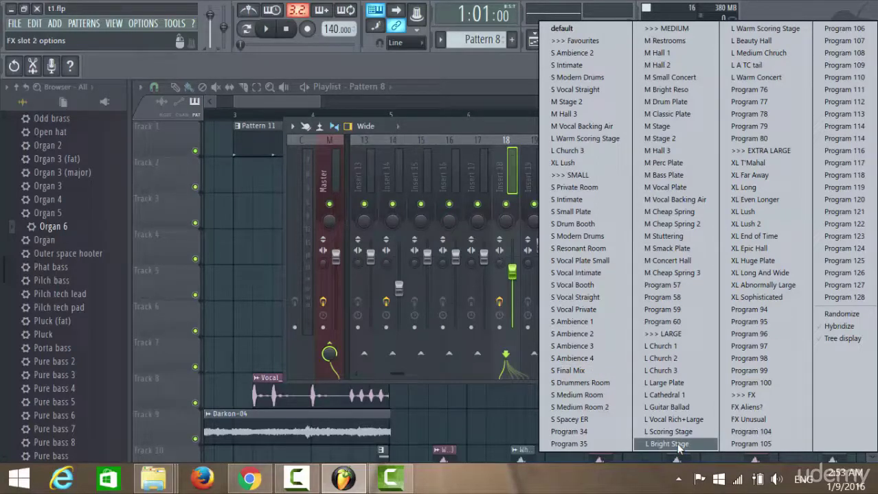
left_click(665, 383)
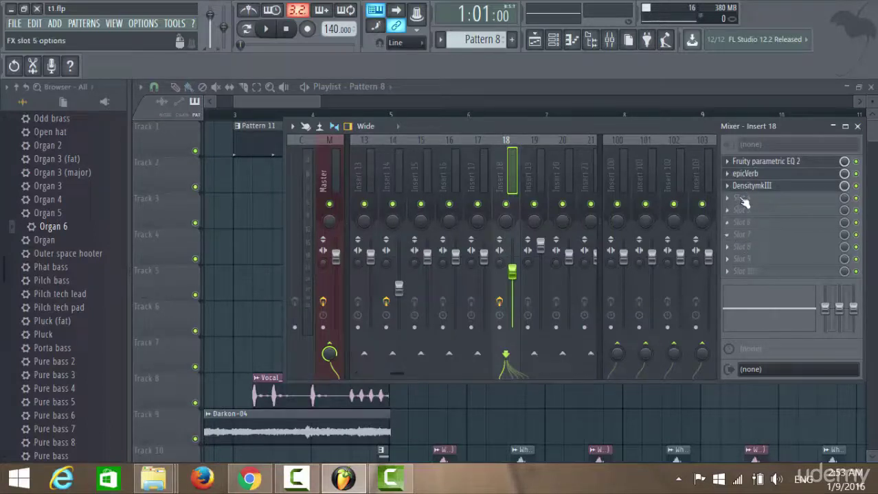
Open the editor of the epicVerb on Insert 18 and play the song, jumping to just before bar 5 in the Playlist.
left_click(747, 176)
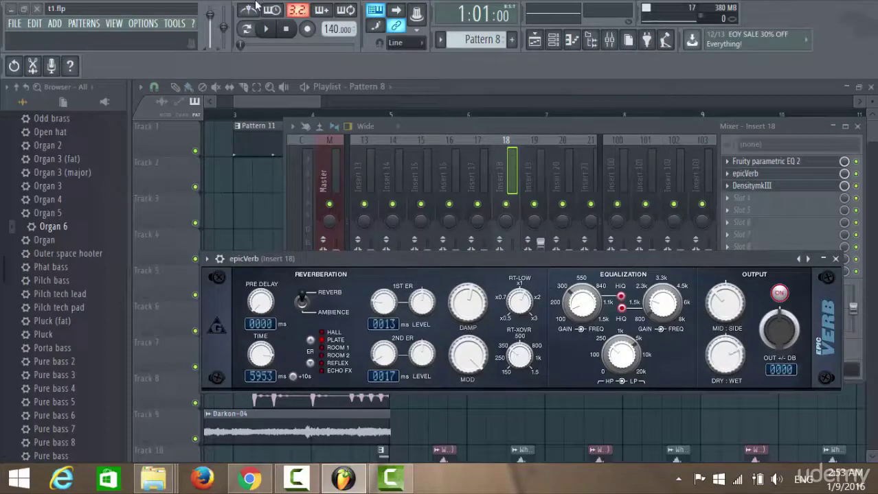
left_click(266, 29)
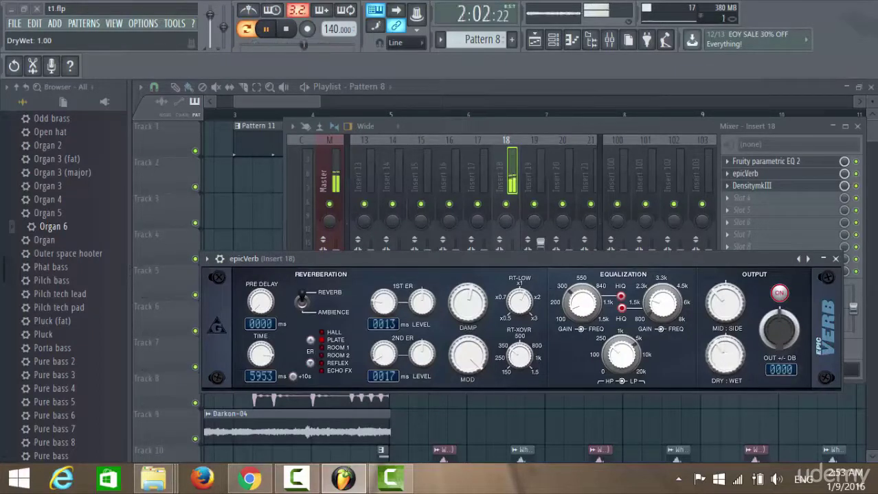
left_click(284, 103)
left_click(374, 115)
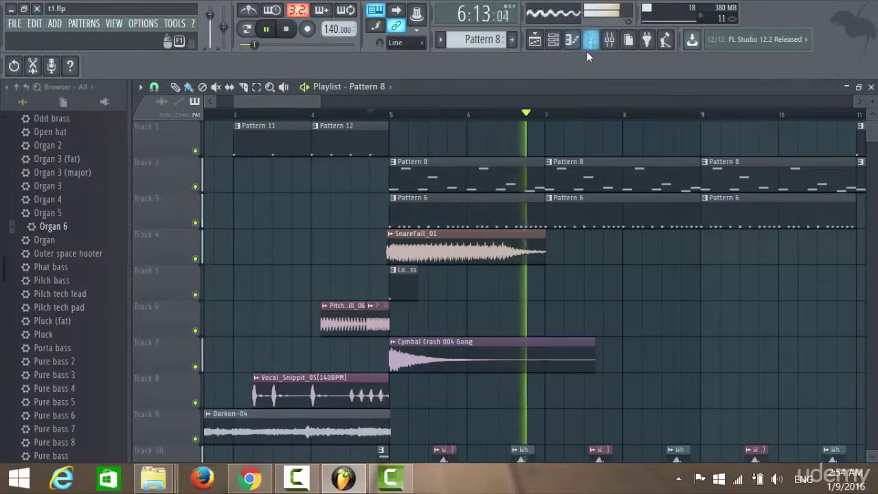
Raise the volume fader of Insert 18 slightly during playback and move the mixer window lower over the Playlist.
left_click(609, 41)
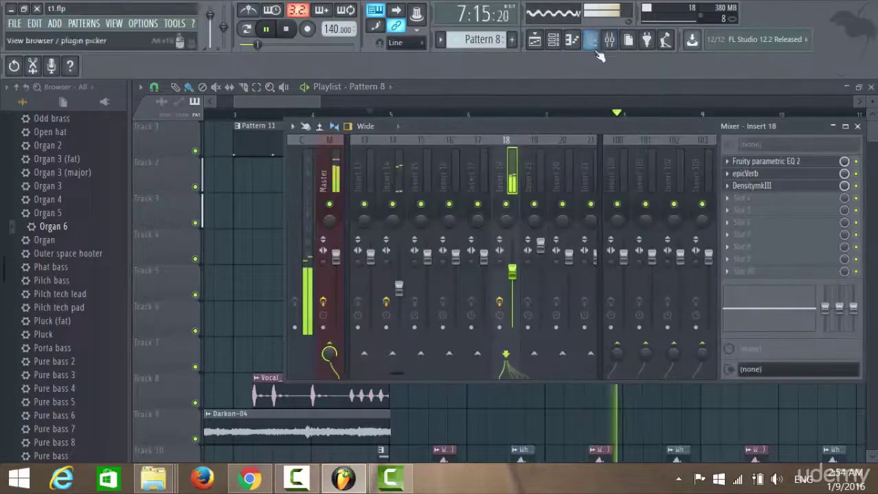
left_click_drag(517, 277, 518, 266)
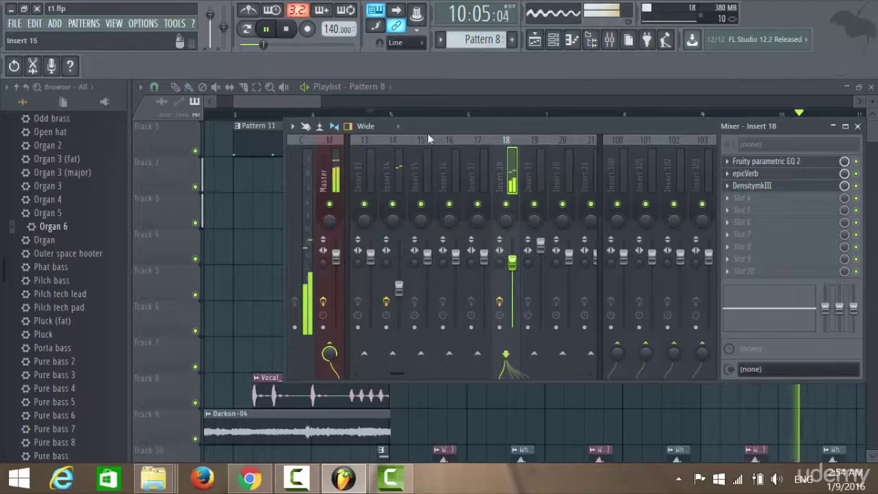
left_click_drag(453, 127, 440, 160)
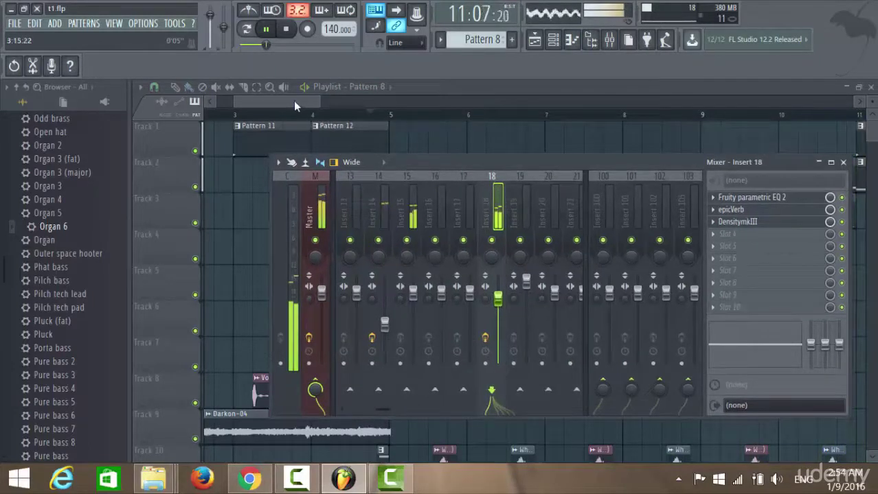
Follow the playback in the Playlist past bar 13, and load the big picture preset in the DensitymkIII on Insert 8.
left_click(295, 101)
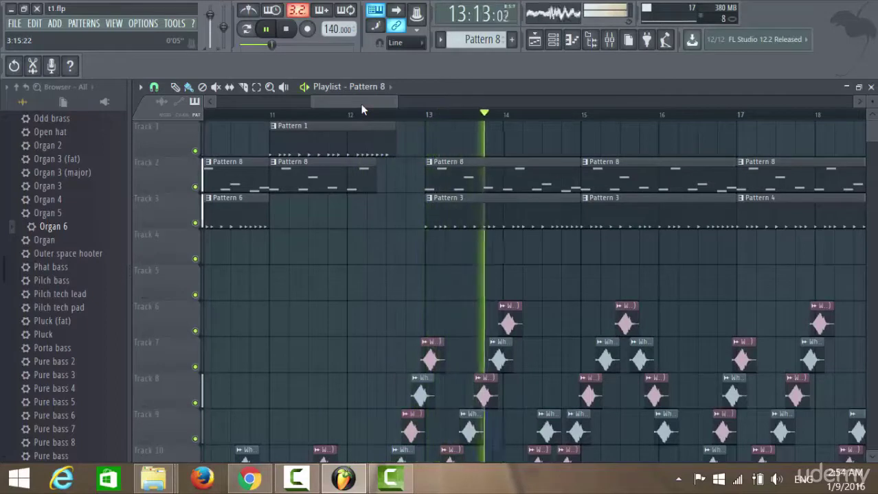
left_click_drag(360, 101, 396, 110)
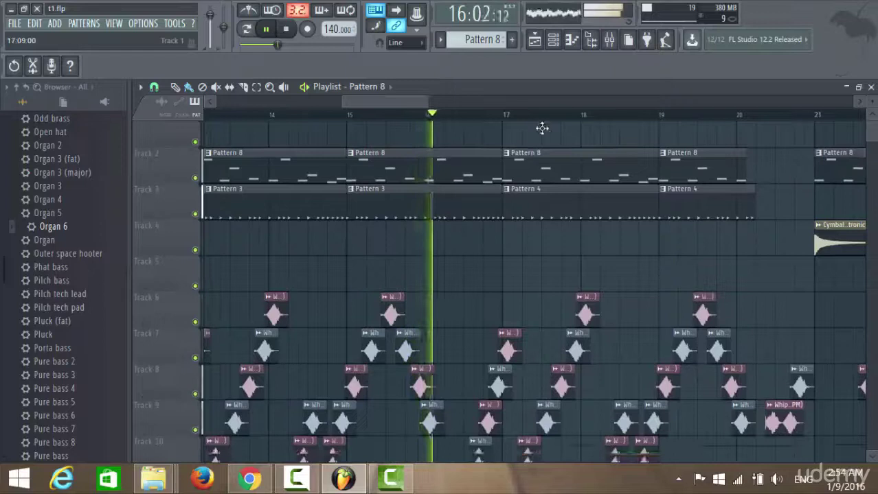
scroll(522, 141, "down", 2)
scroll(451, 165, "down", 5)
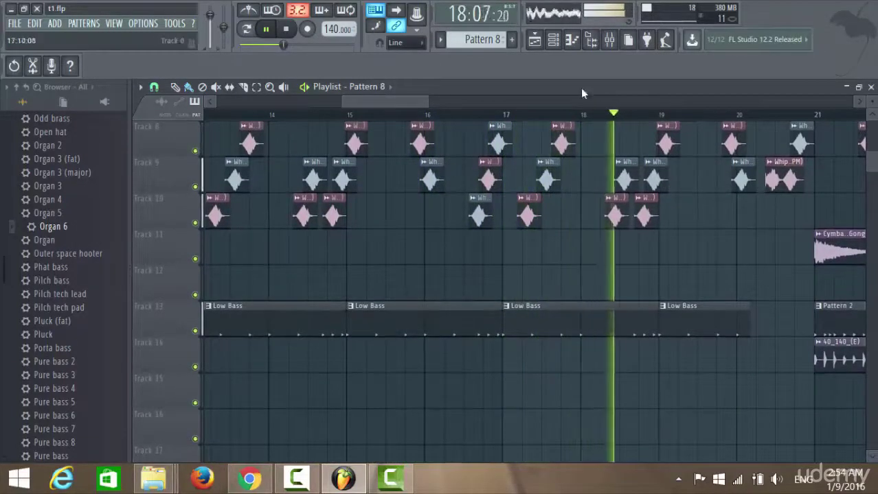
left_click(609, 42)
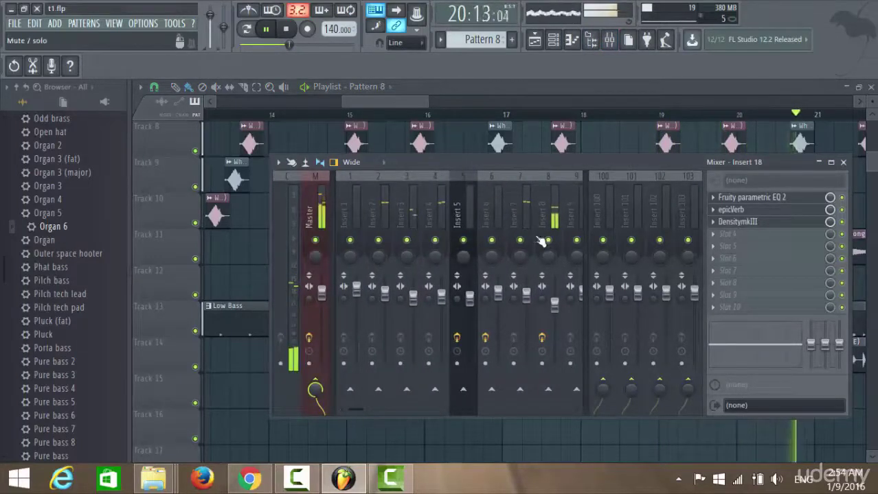
left_click(556, 224)
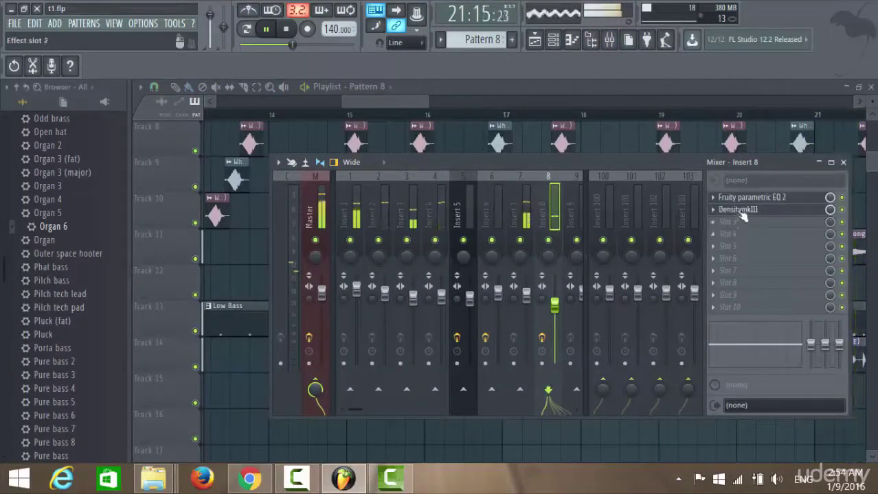
left_click(713, 211)
mouse_move(735, 245)
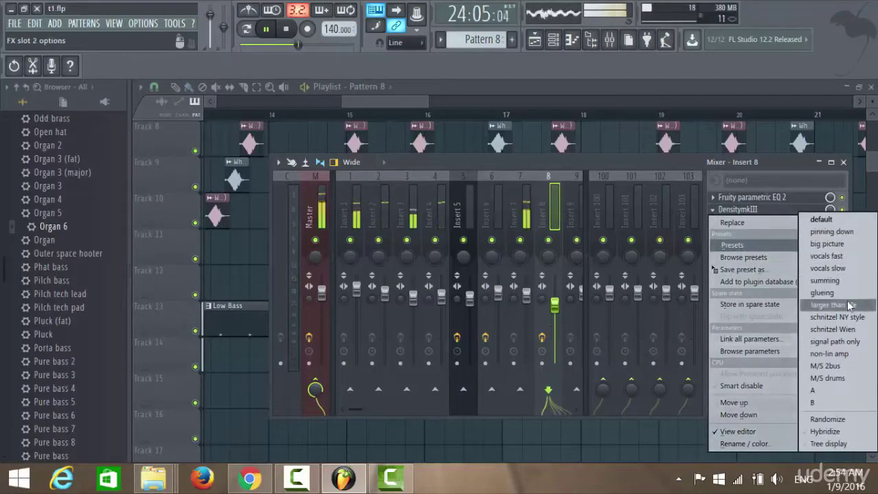
left_click(827, 244)
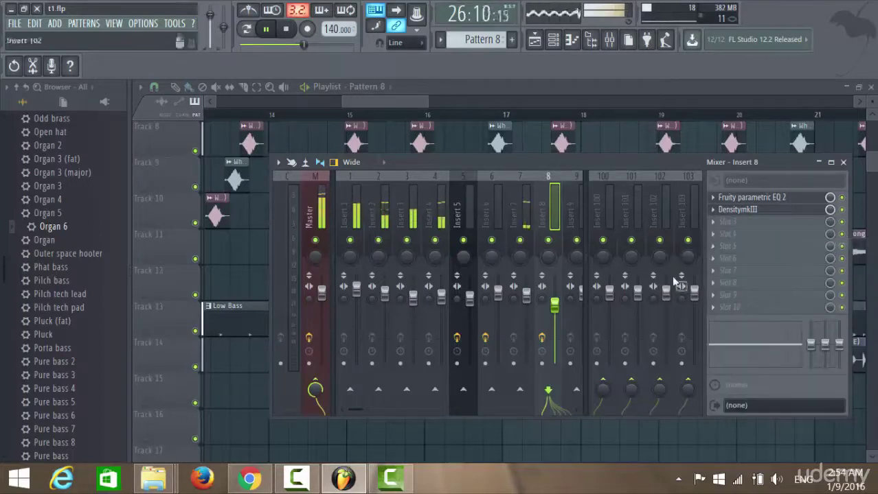
Skip playback slightly ahead and add DensitymkIII to the first effect slot of Insert 1.
mouse_move(302, 43)
left_mouse_down()
mouse_move(287, 43)
mouse_move(306, 43)
left_mouse_up()
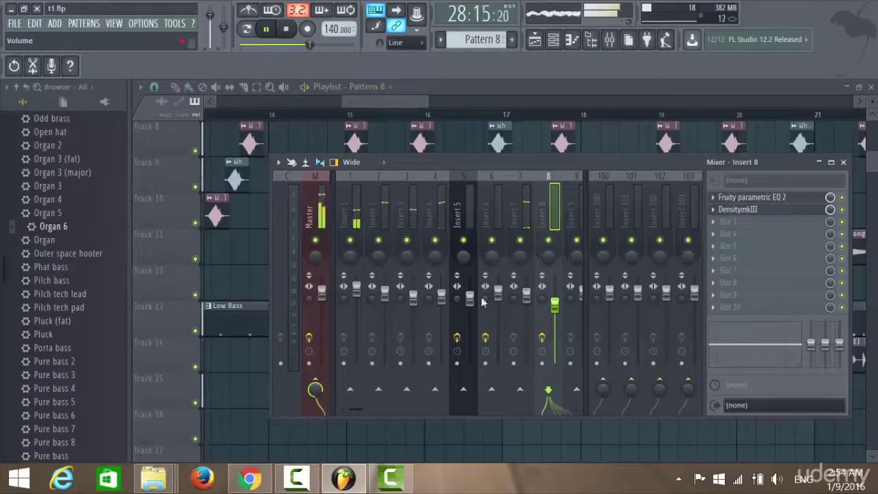
left_click(349, 227)
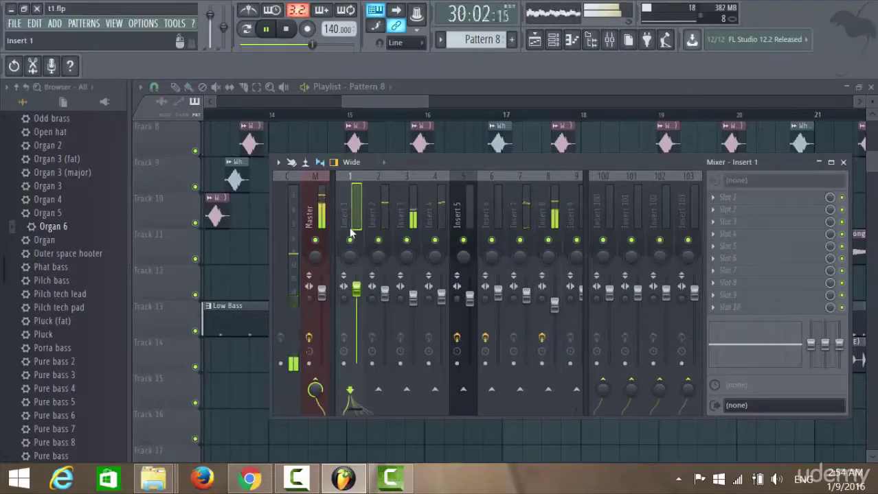
left_click(717, 197)
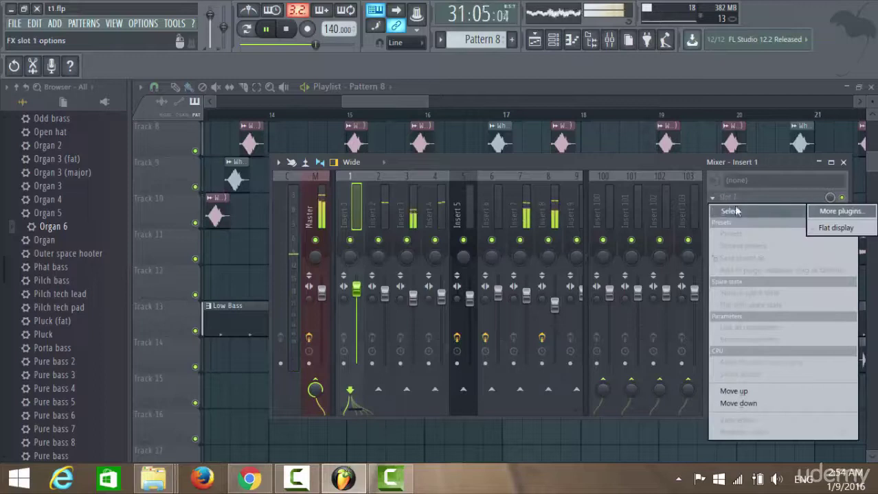
left_click(828, 211)
left_click_drag(585, 97, 605, 227)
left_click(319, 252)
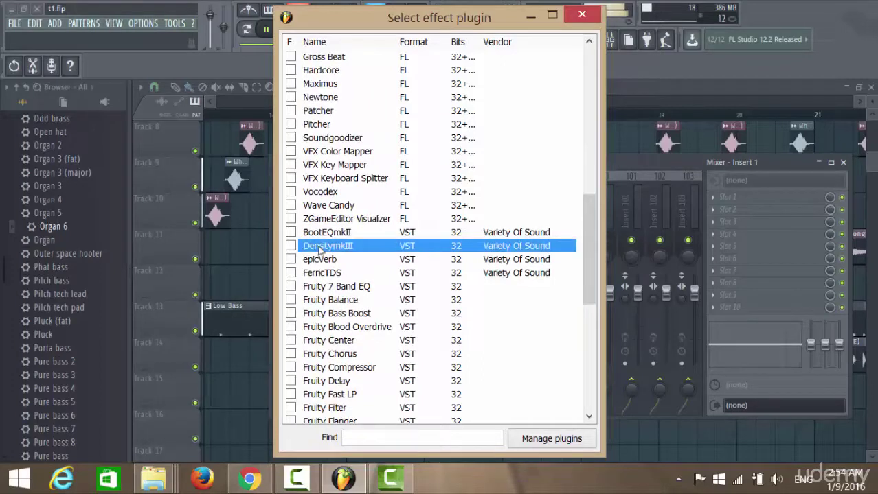
double_click(319, 252)
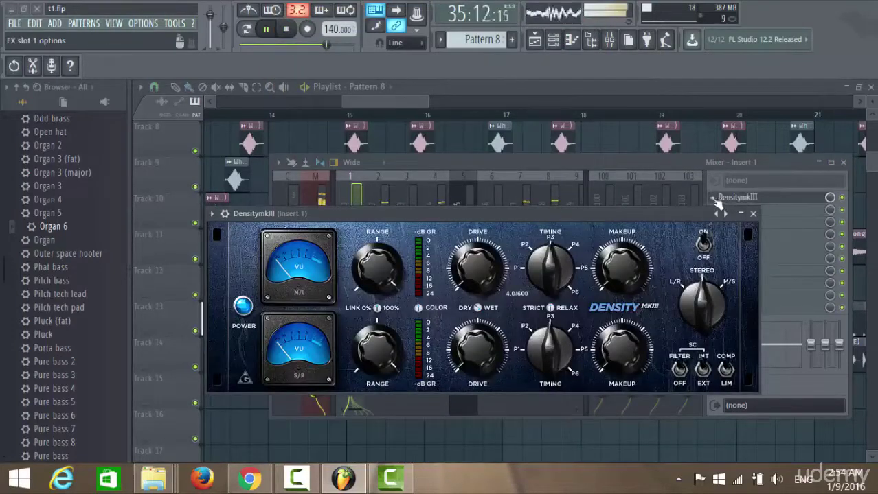
Load the big picture preset in the DensitymkIII on Insert 1, and stop playback with the Playlist back at the song start.
left_click(715, 199)
mouse_move(732, 234)
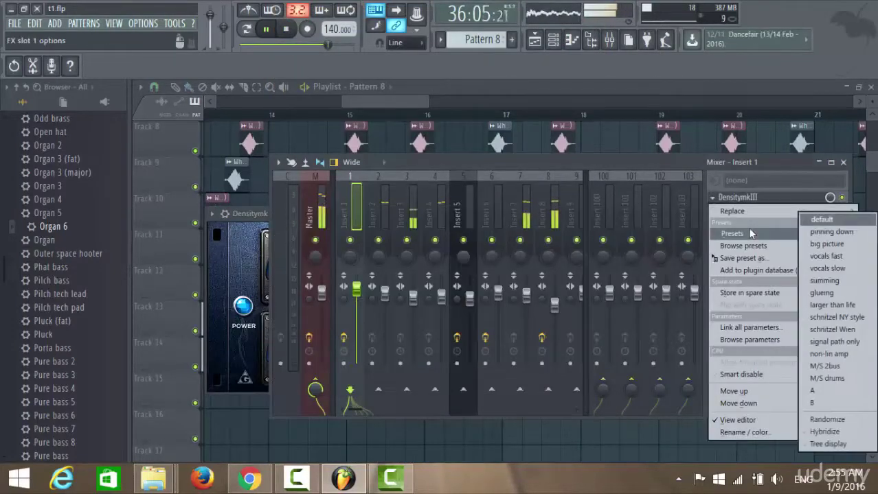
left_click(819, 245)
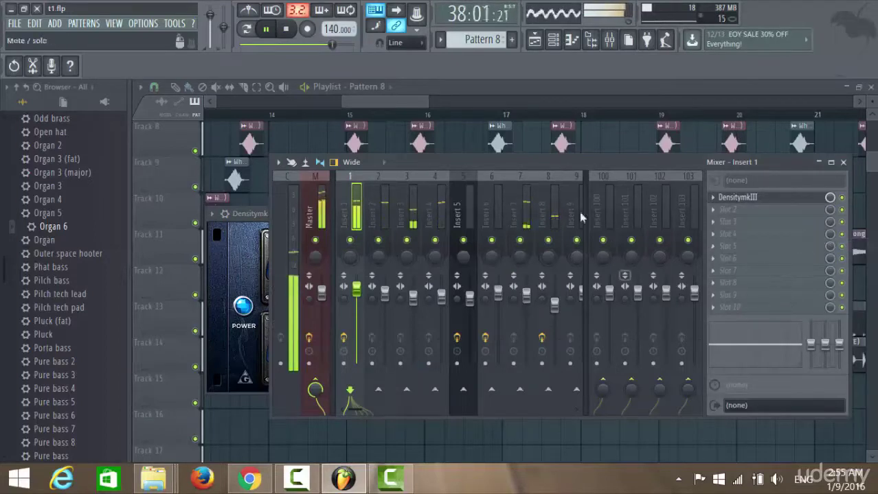
left_click_drag(412, 103, 289, 100)
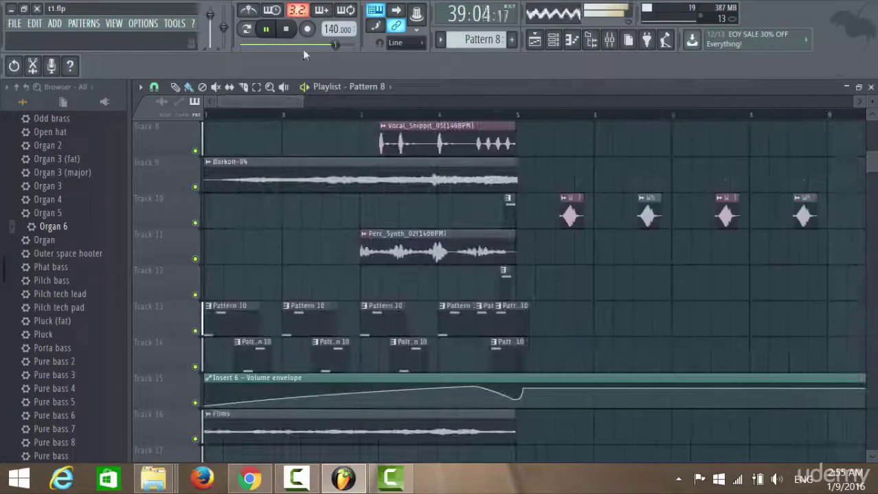
left_click(287, 30)
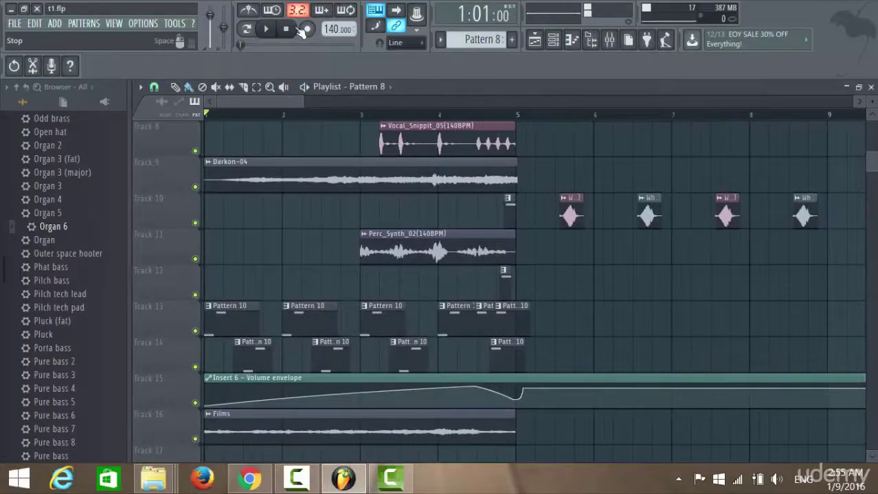